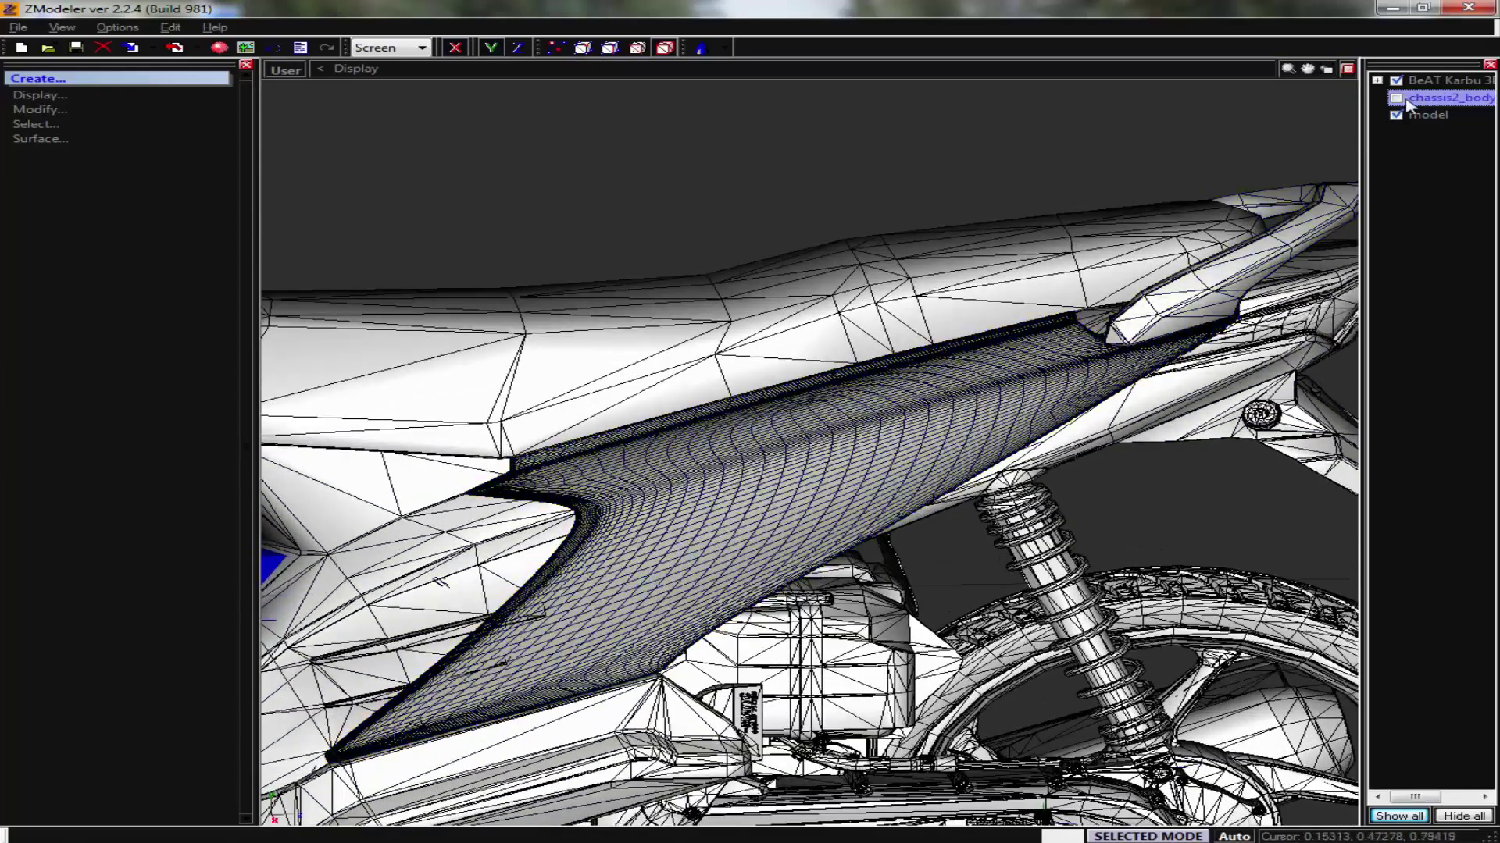
Relaunch ZModeler 2 by double-clicking ZModeler2.exe in its install folder
click(1395, 98)
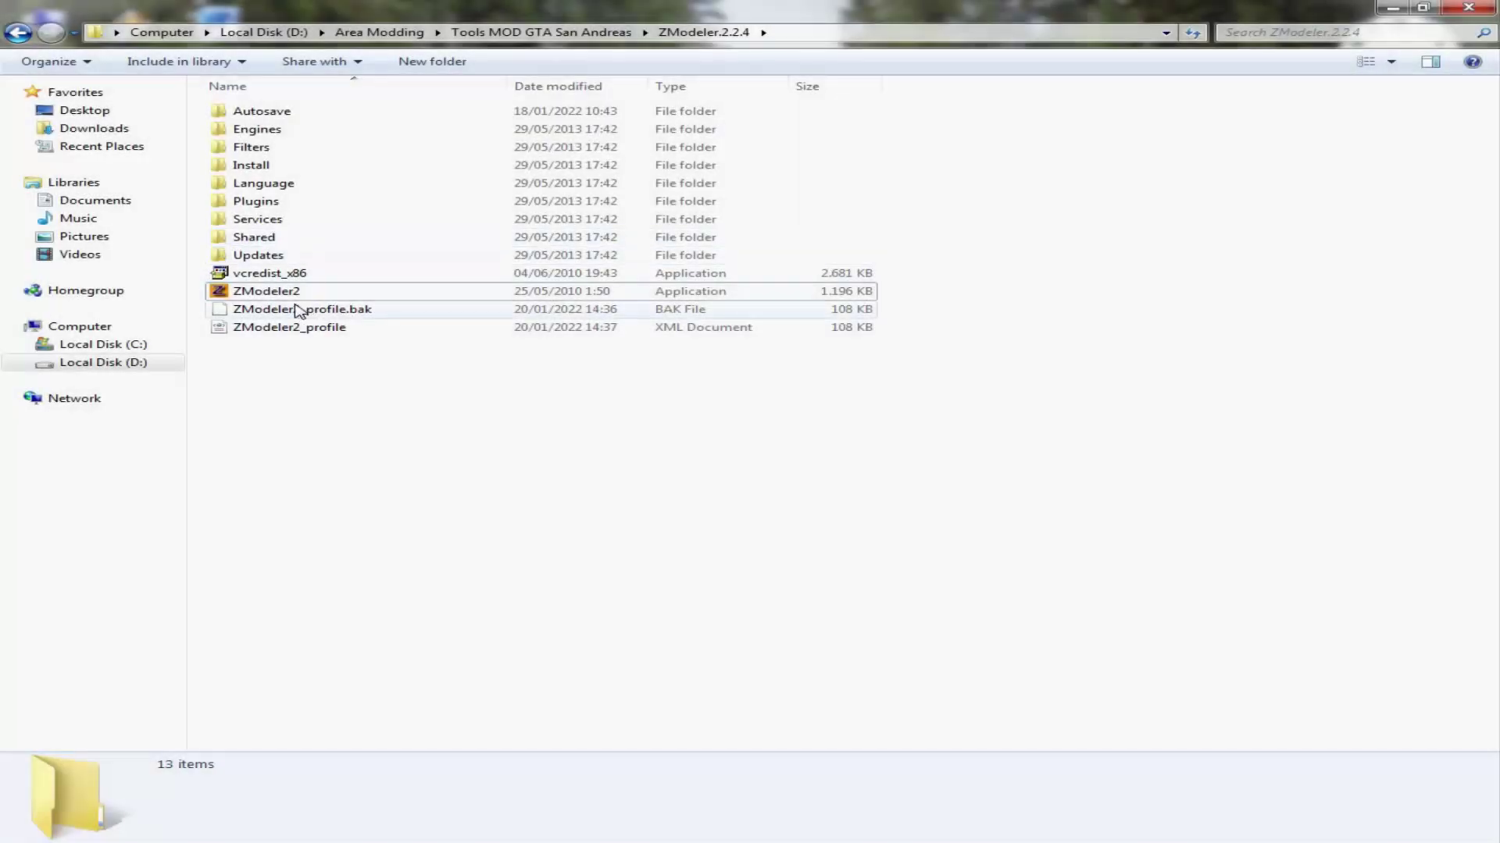
double_click(291, 293)
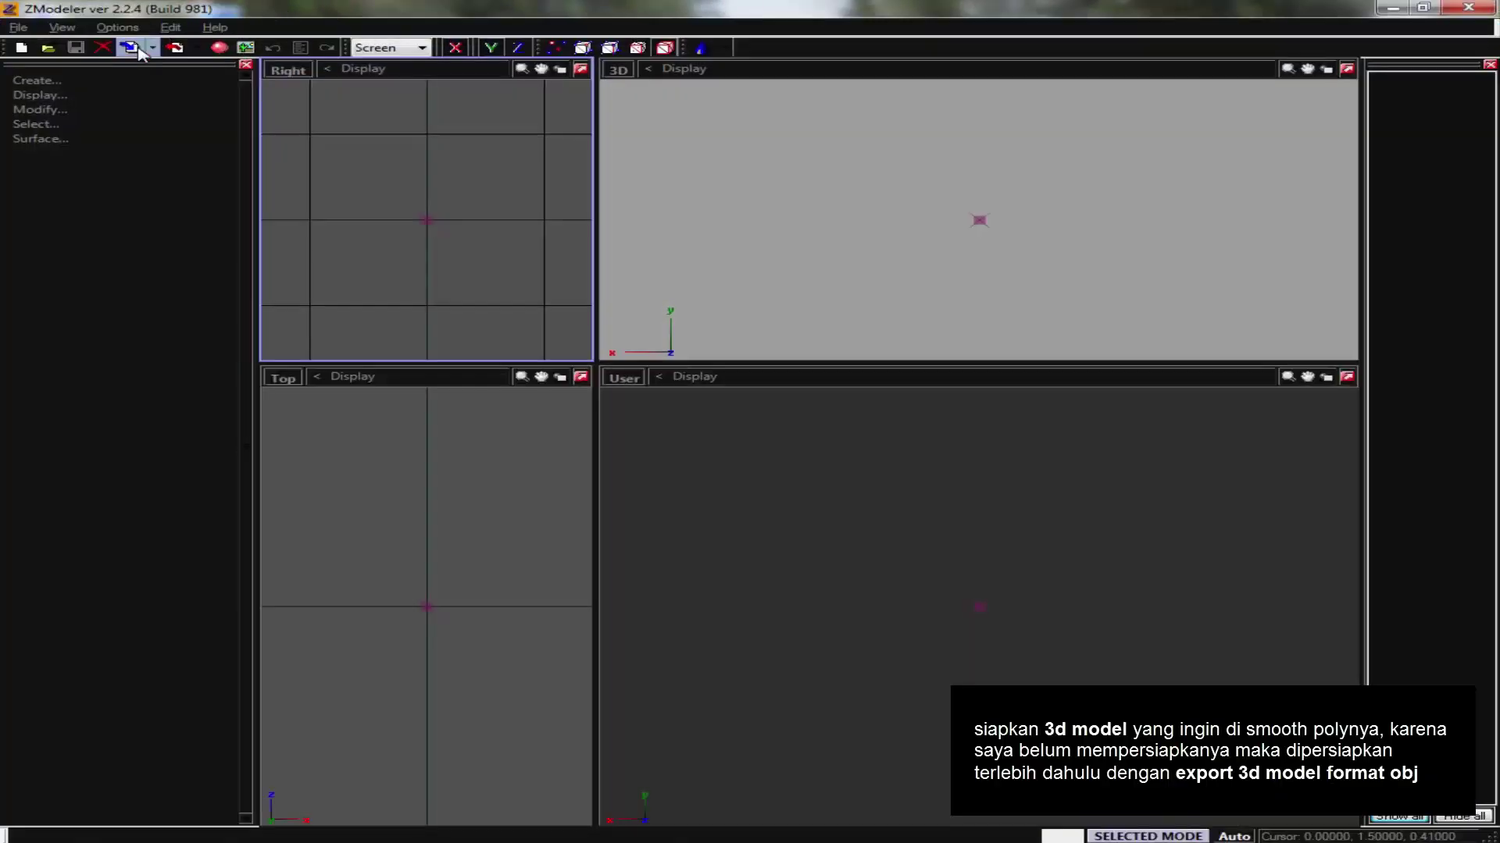
Import BeAT Karbu 3D Models.dff and zoom the enlarged perspective view onto the motorcycle
click(131, 48)
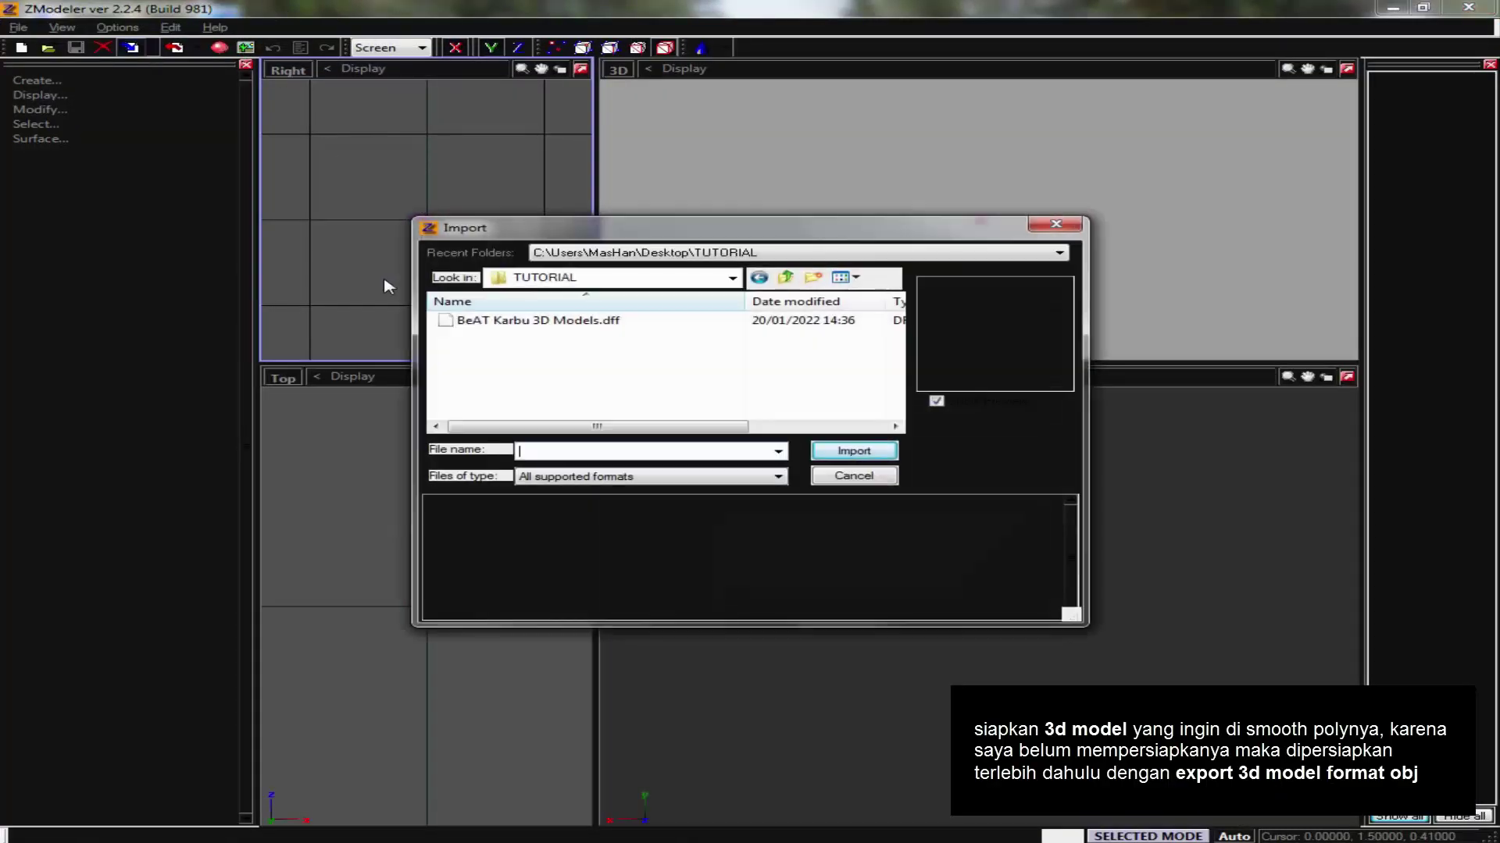
double_click(464, 320)
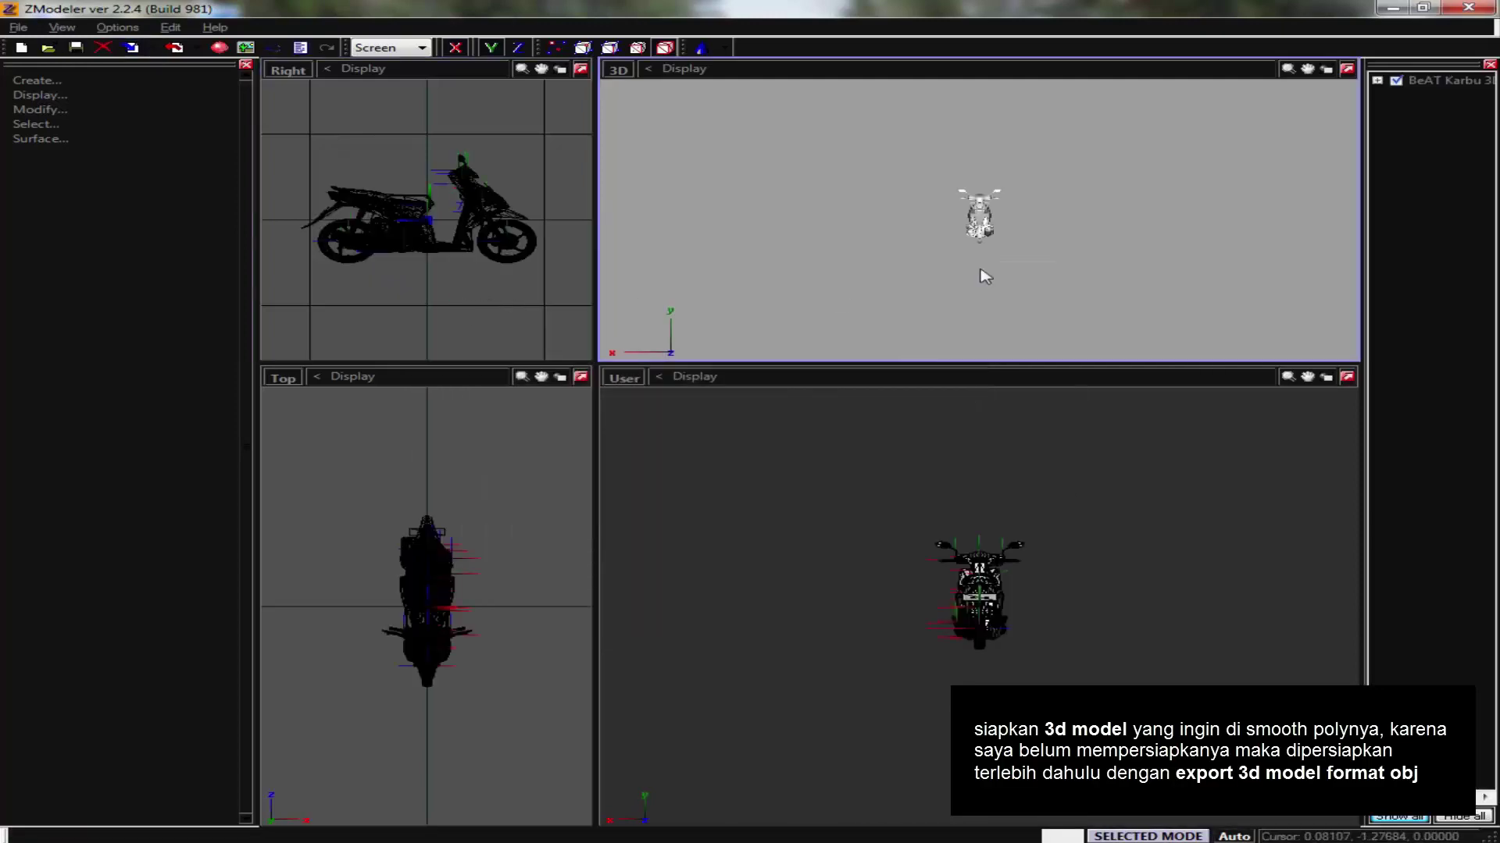
click(1326, 69)
mouse_move(977, 219)
mouse_down()
mouse_move(1056, 281)
mouse_move(1475, 435)
mouse_up()
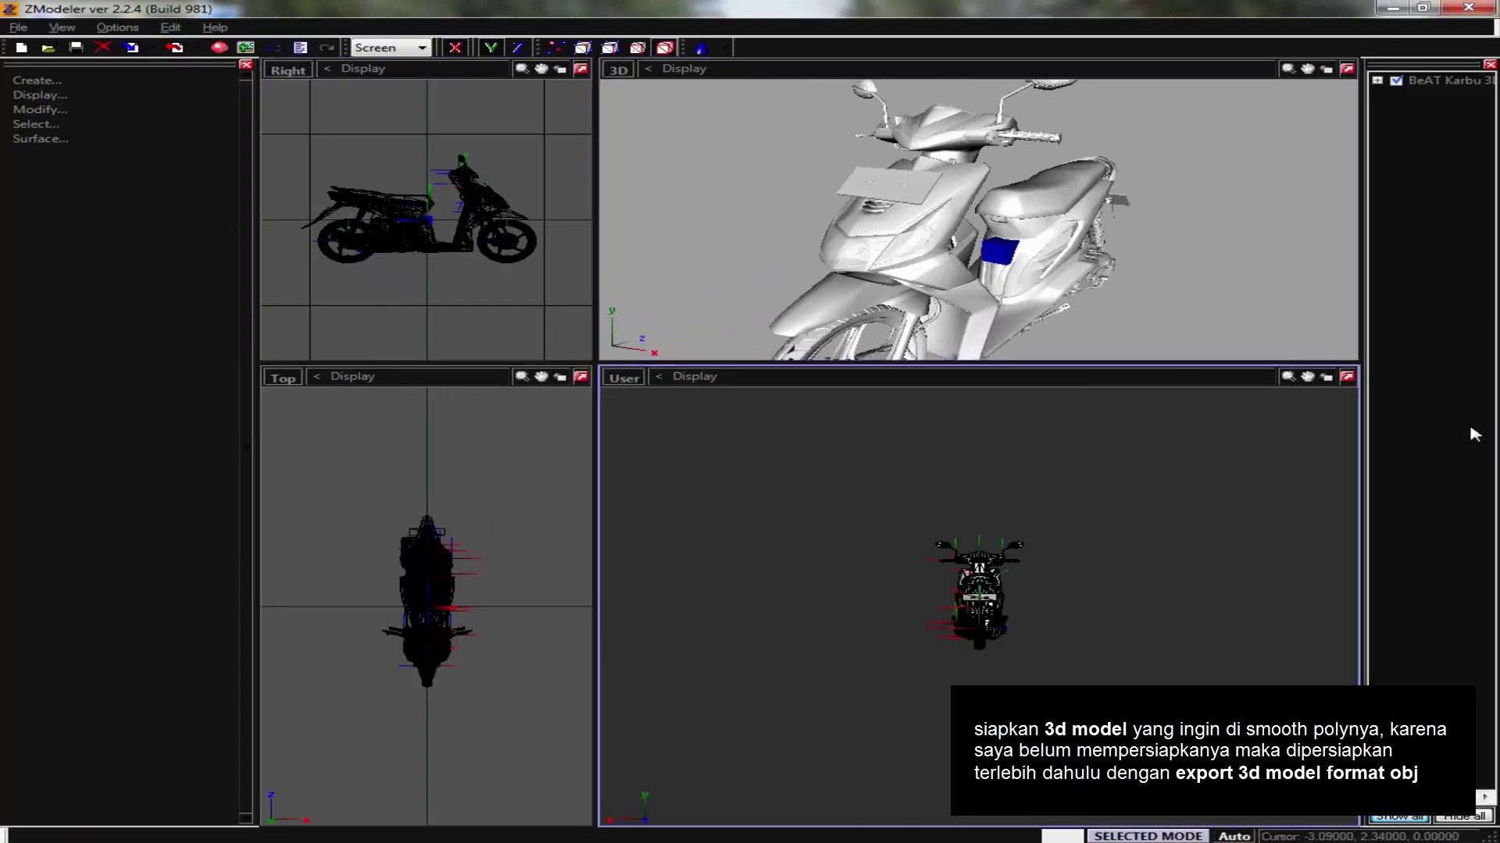
click(1326, 379)
drag(1303, 445, 1119, 440)
scroll(1119, 440, up, 1)
scroll(1109, 449, up, 2)
scroll(1094, 465, up, 2)
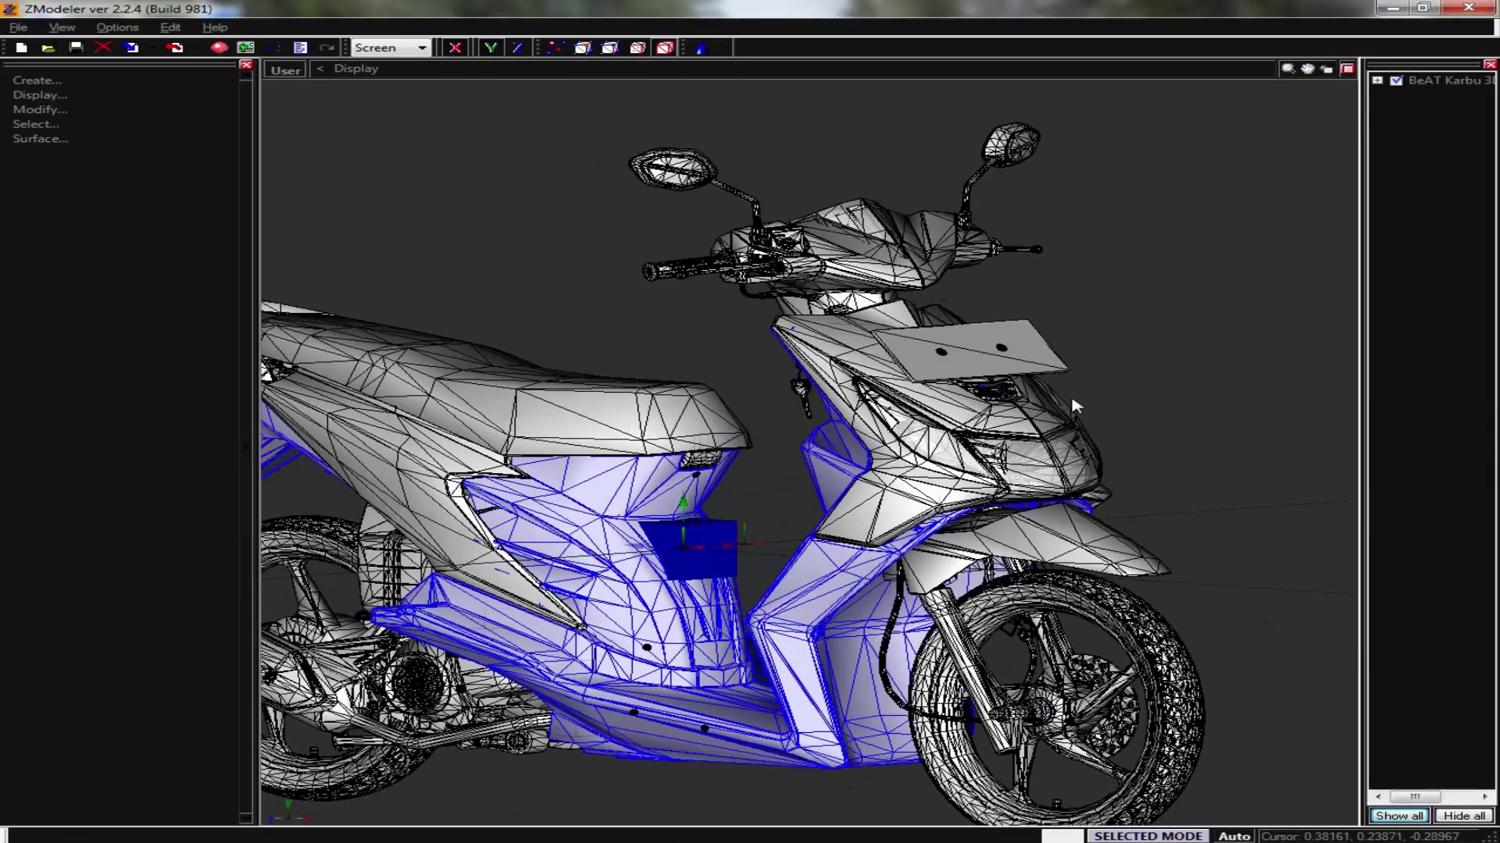
Unlink the front and side body panels as chassis2_body and show them alone
click(1078, 478)
right_click(1098, 490)
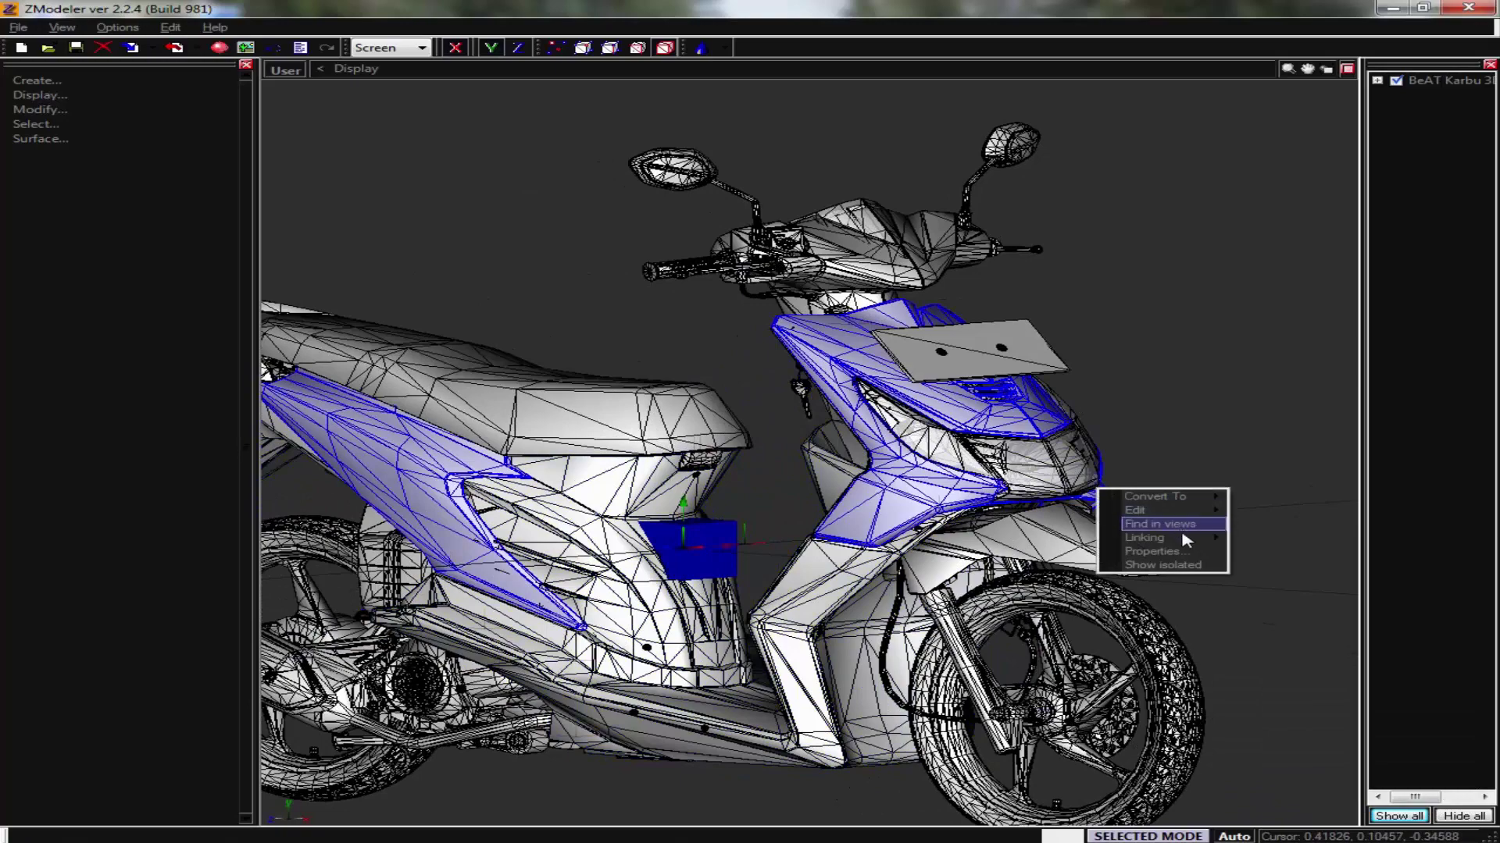
click(1253, 539)
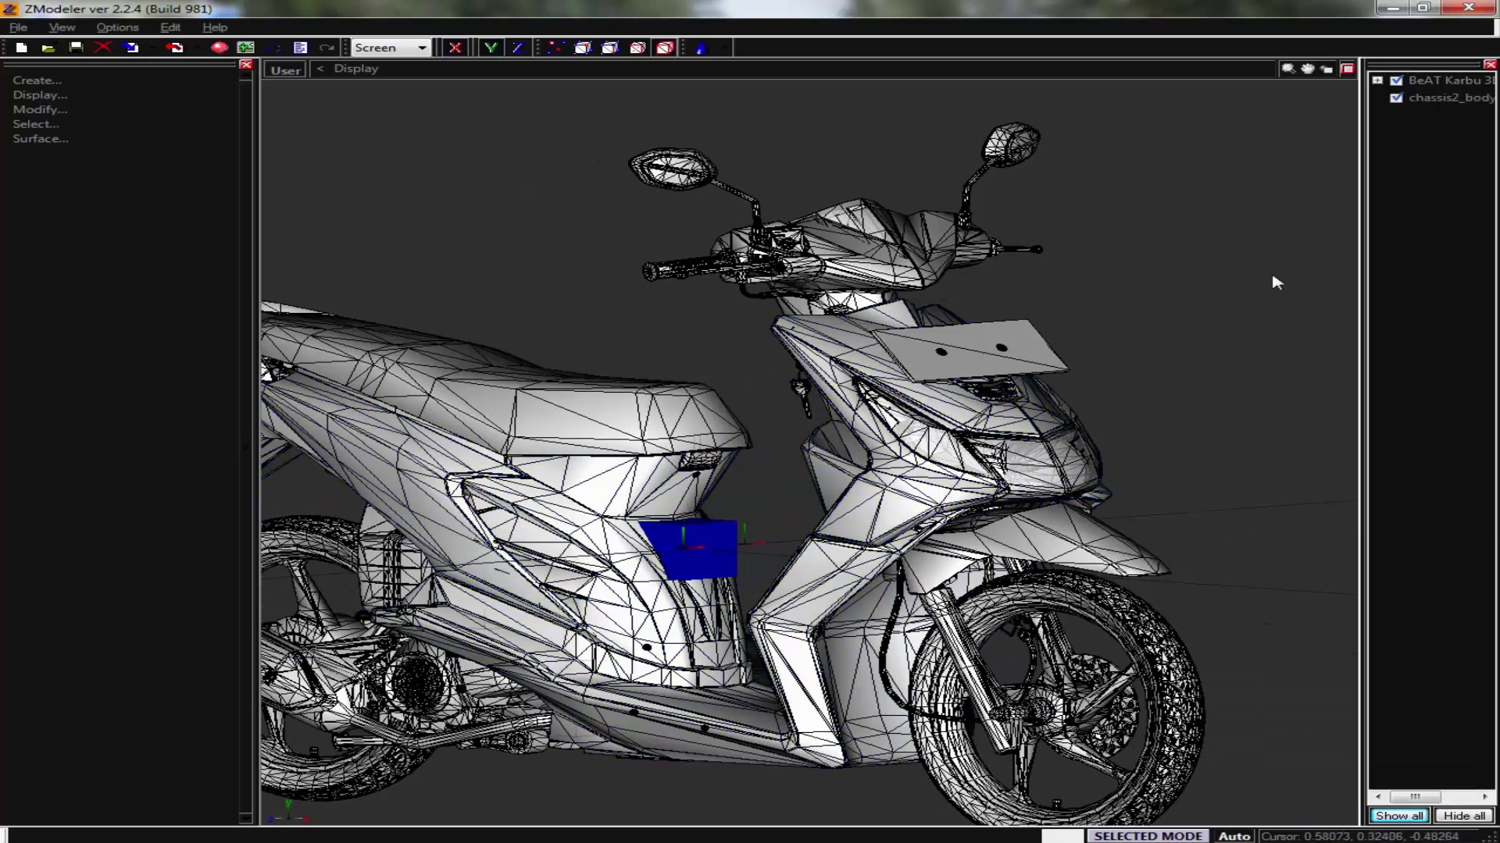
click(1395, 80)
middle_drag(1175, 328, 1292, 335)
click(626, 362)
Convert the selected chassis2_body panels to quads, undoing the repeated conversion
right_click(591, 353)
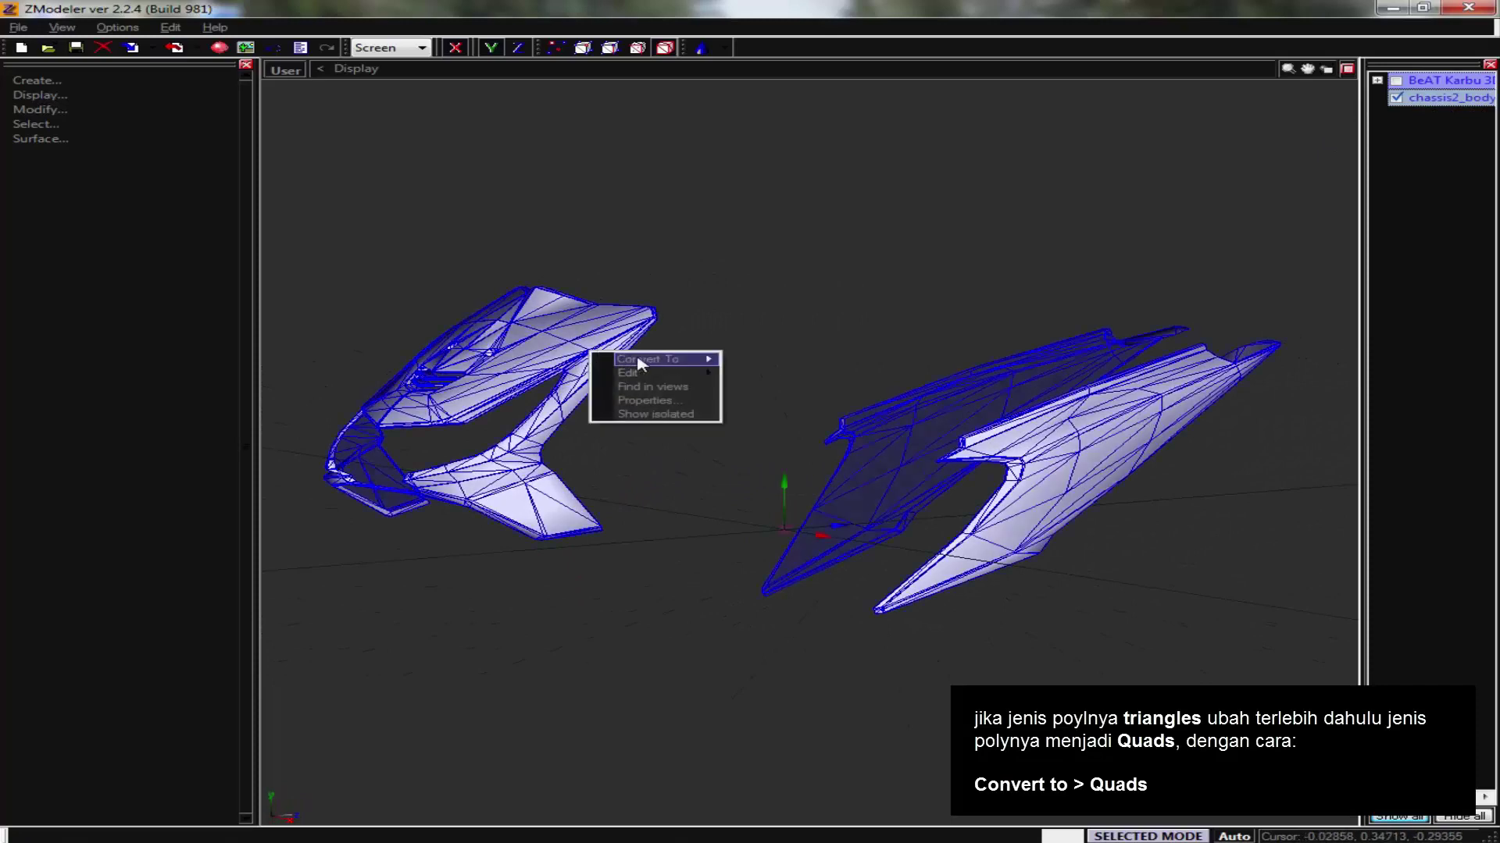
mouse_move(654, 359)
click(769, 361)
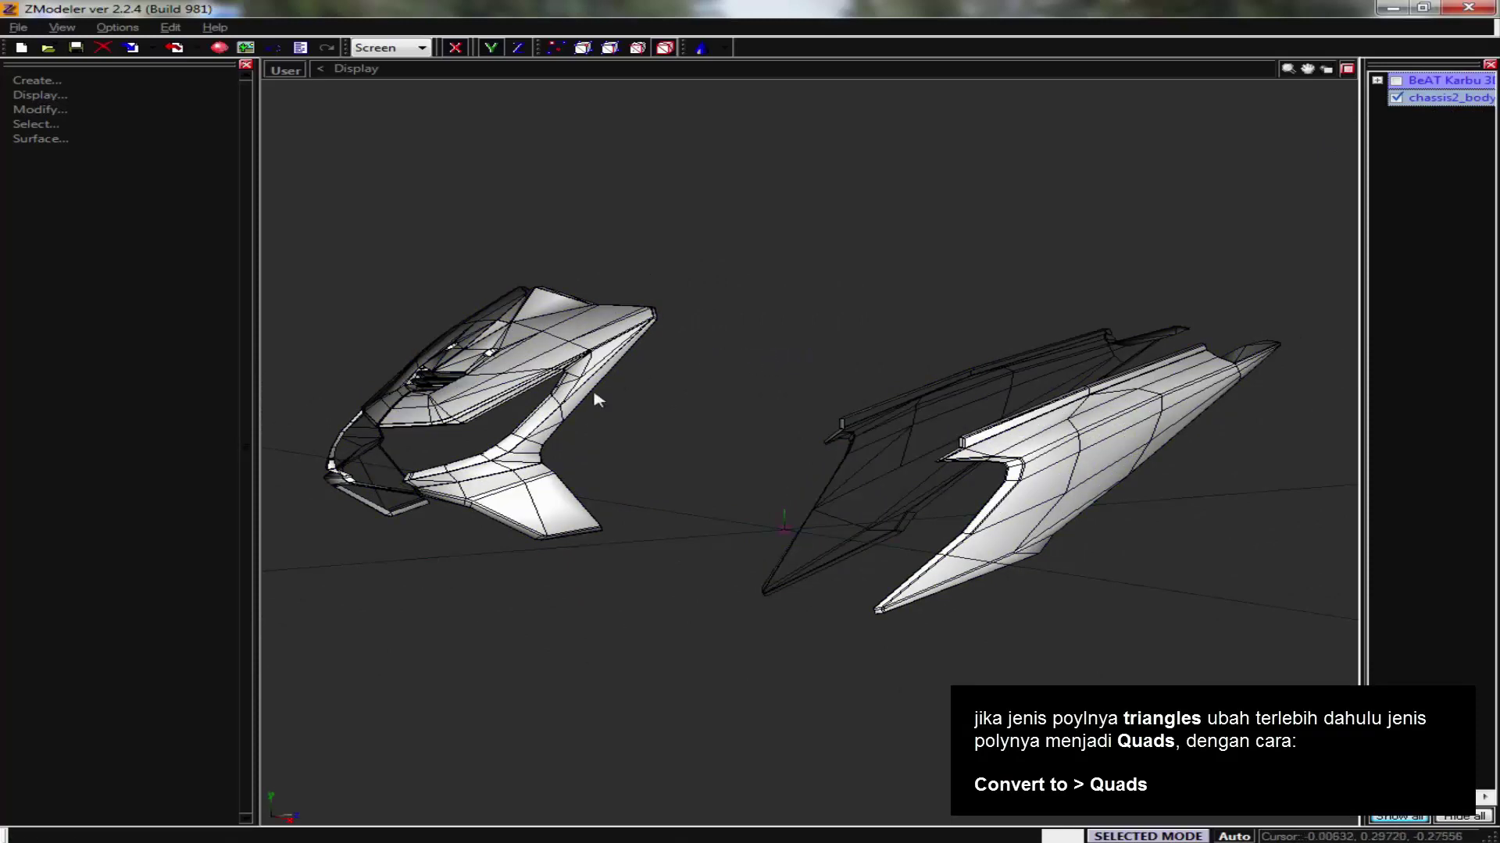
scroll(633, 405, up, 2)
scroll(594, 391, up, 2)
right_click(544, 367)
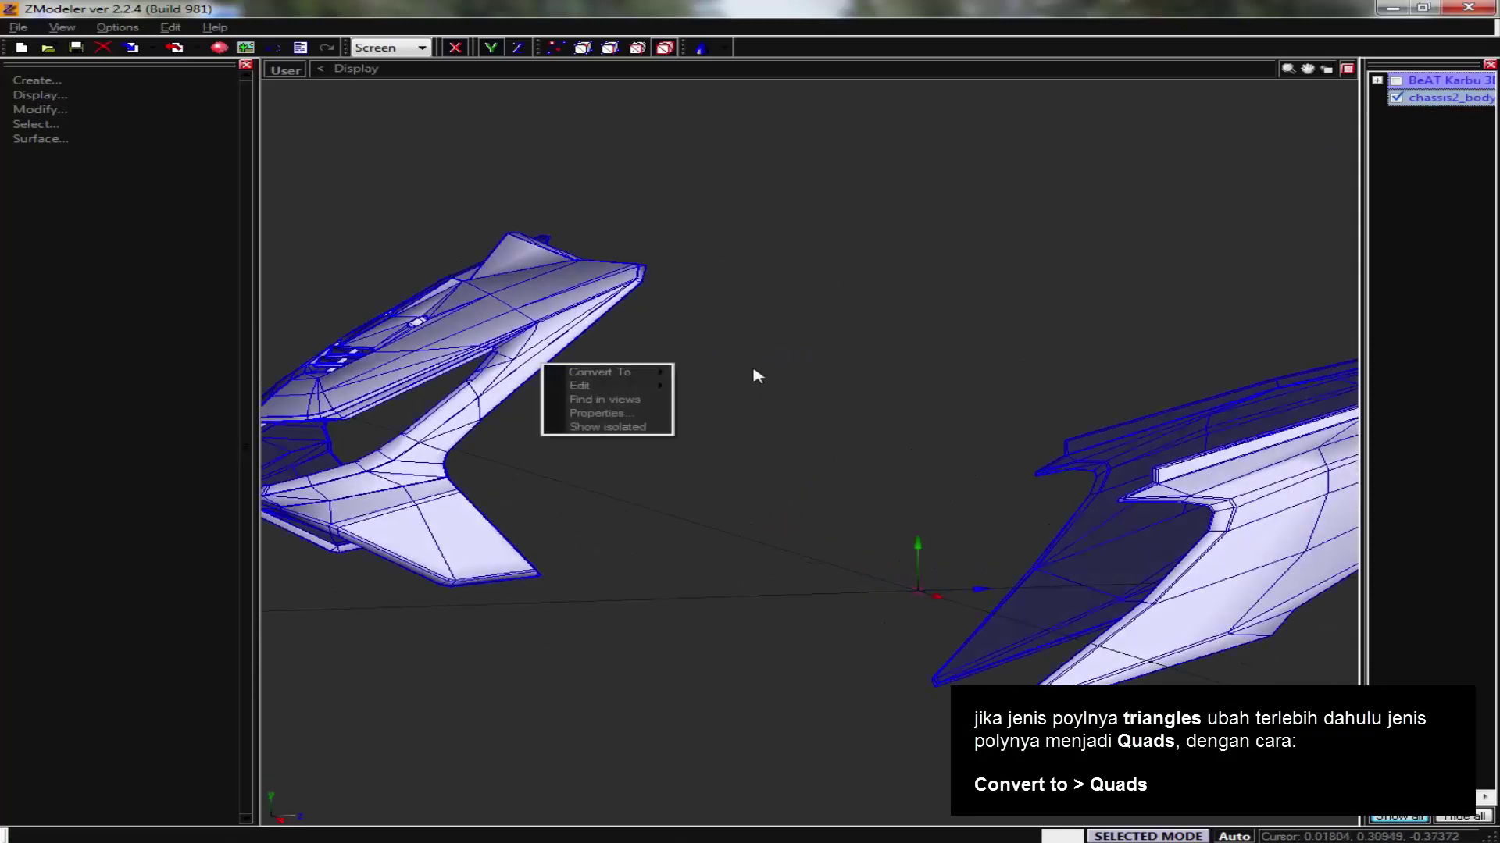
mouse_move(600, 372)
click(699, 374)
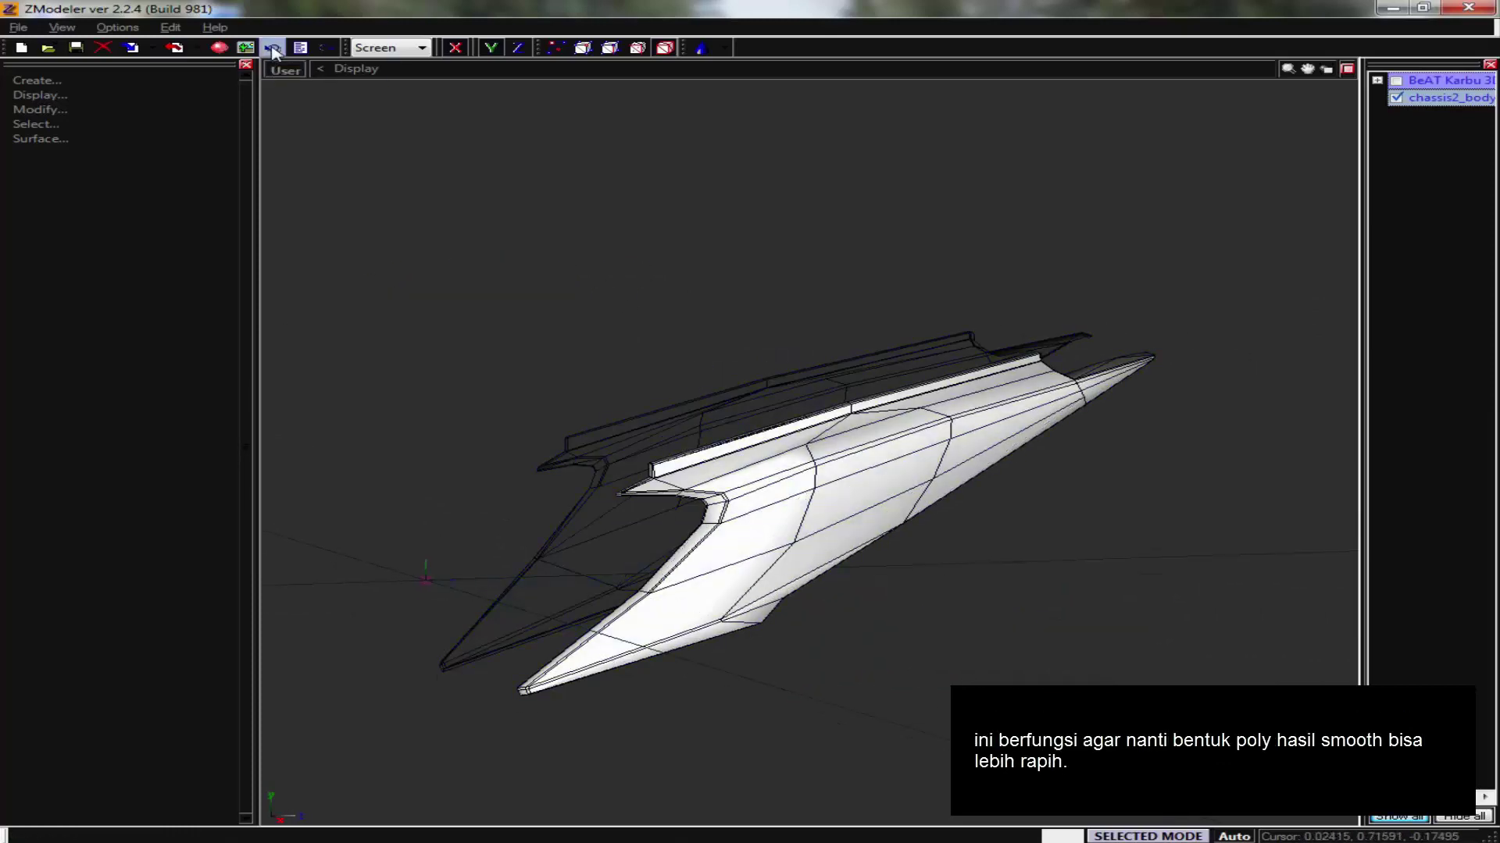
click(272, 48)
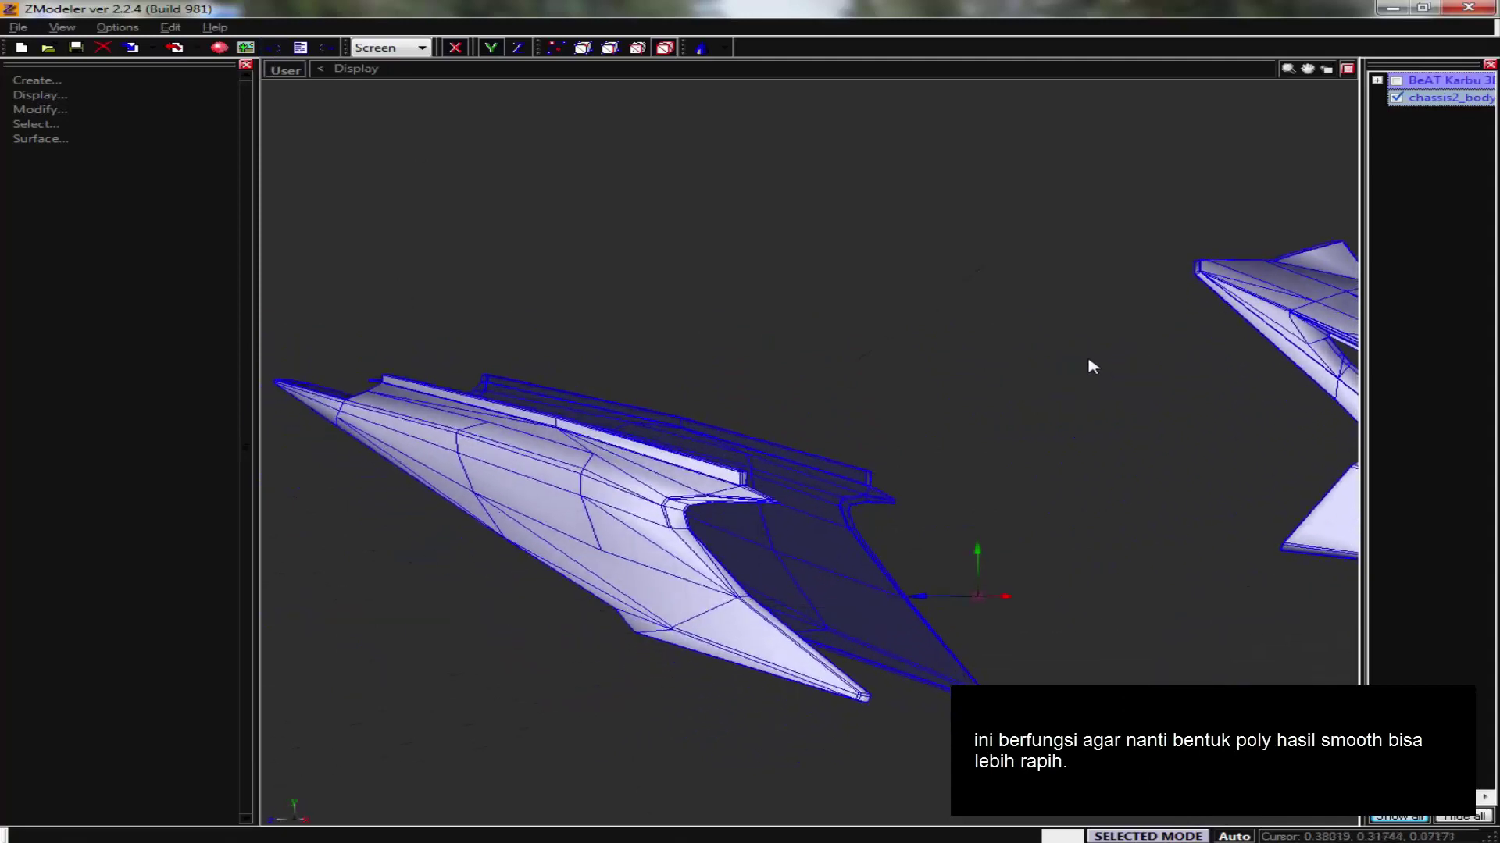
Retry the quad conversion on the mesh, undo the extra pass, and inspect the panels
right_click(756, 501)
right_click(708, 494)
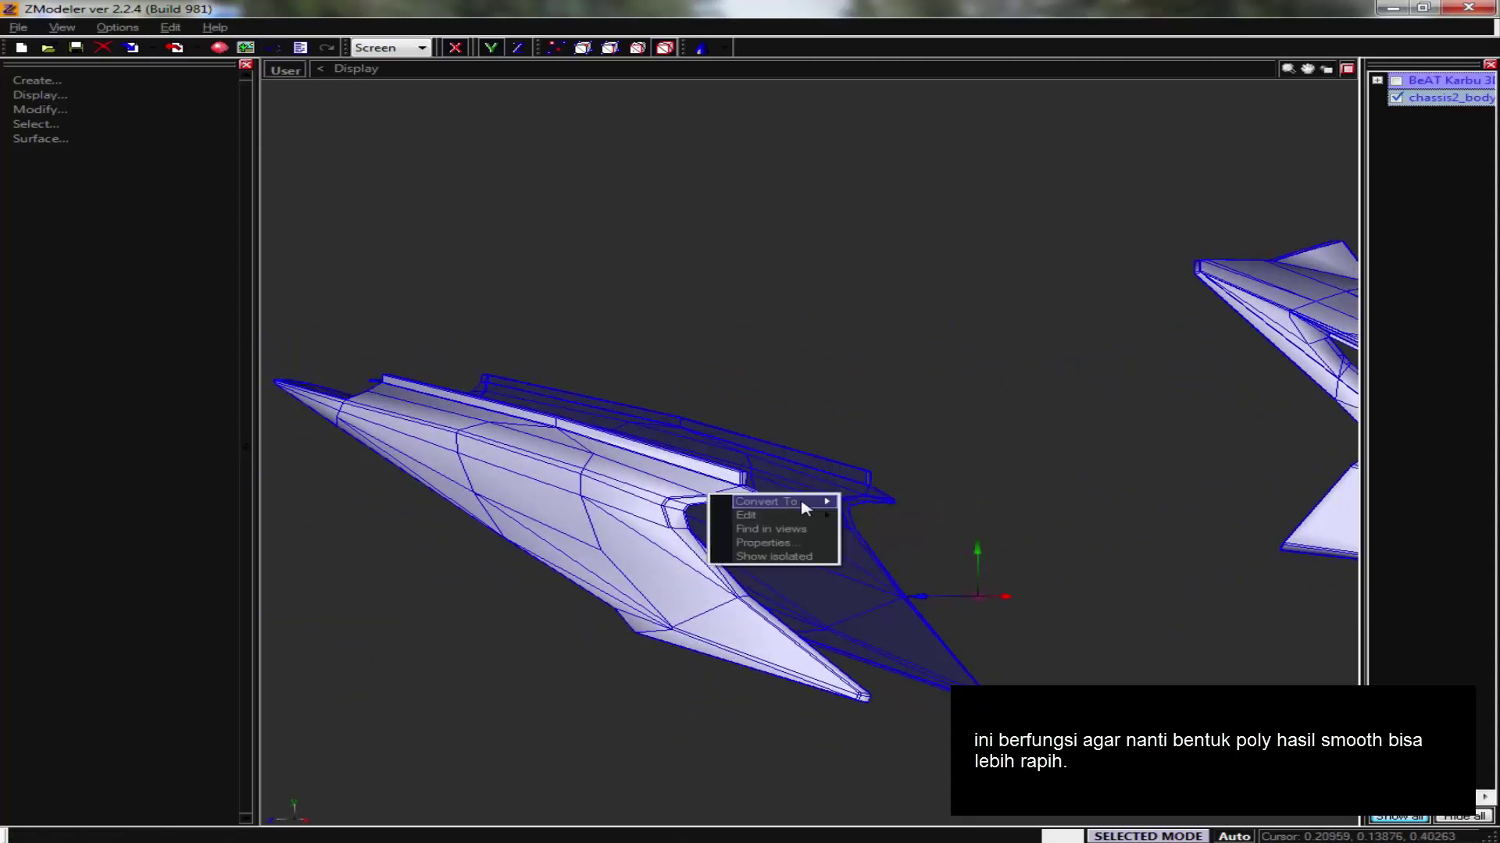
click(893, 504)
right_click(820, 489)
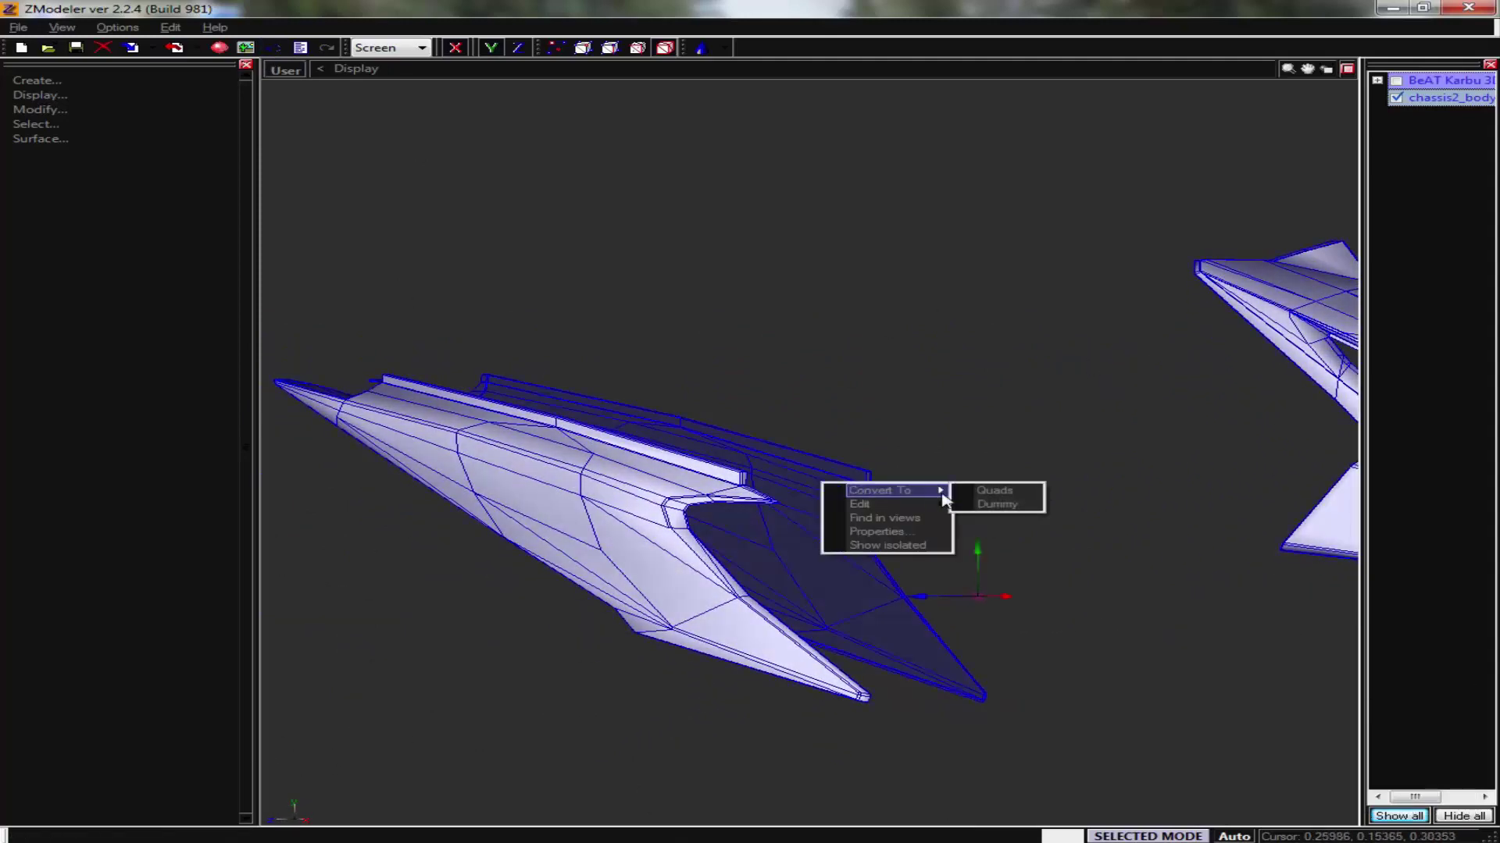
click(982, 494)
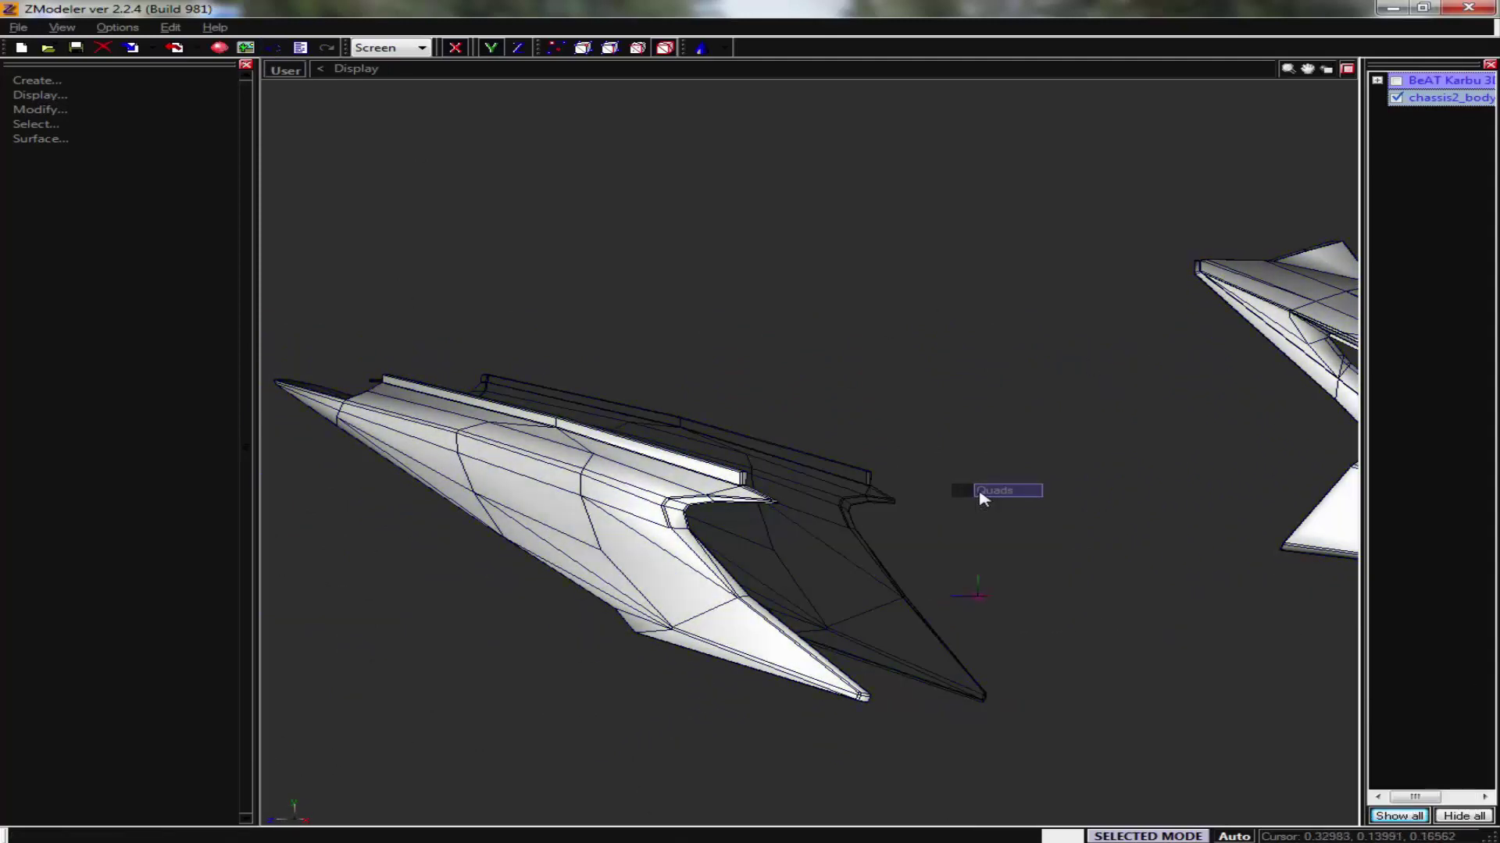
click(273, 49)
mouse_move(743, 334)
middle_down()
mouse_move(706, 401)
mouse_move(1336, 391)
mouse_move(900, 399)
mouse_move(1001, 297)
mouse_move(932, 304)
mouse_move(927, 321)
middle_up()
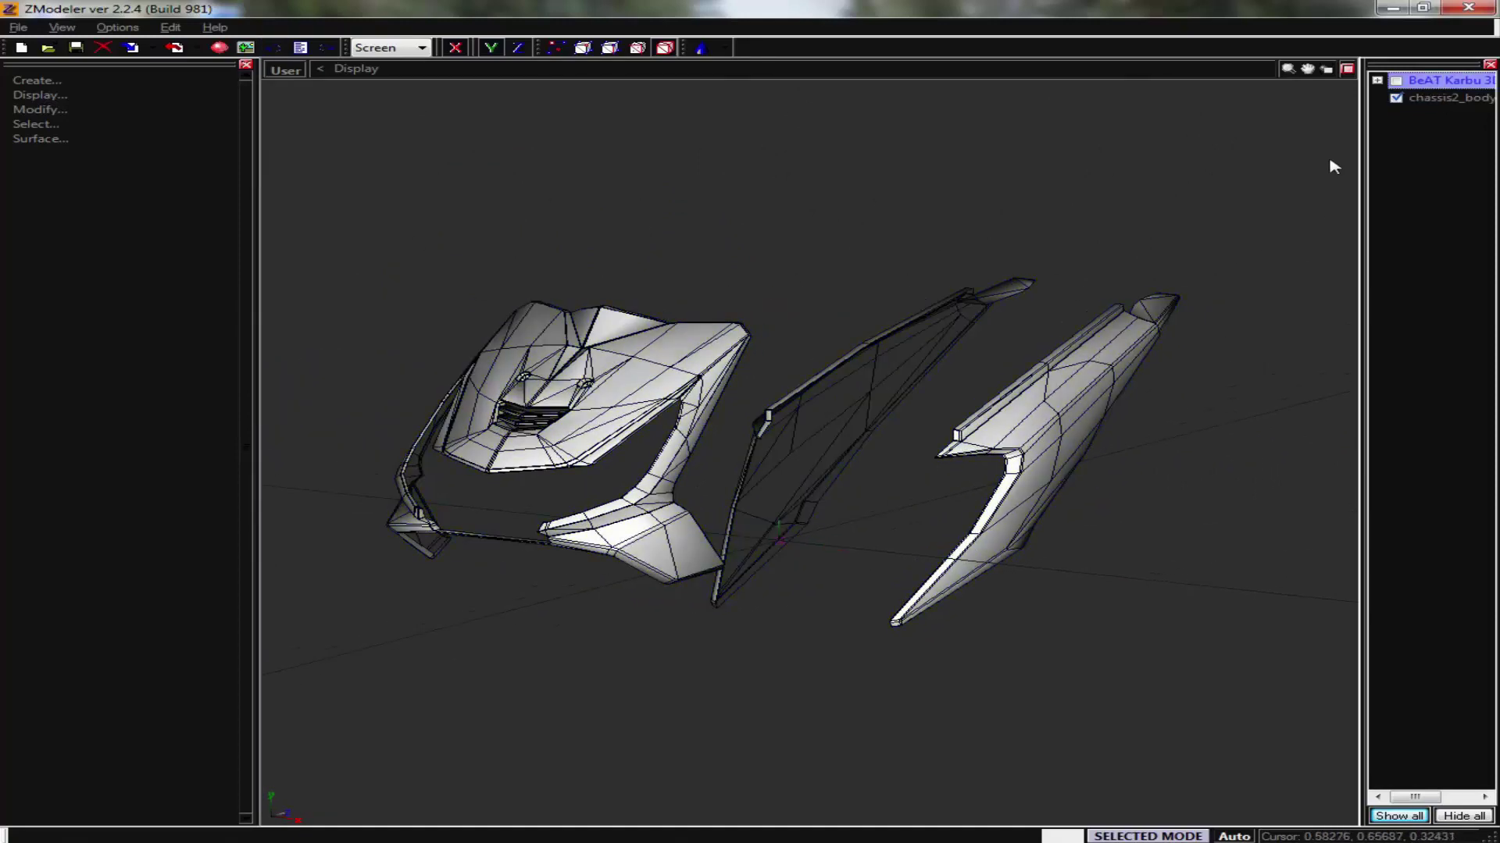
Delete the original motorcycle object and export chassis2_body as a Wavefront .OBJ into TUTORIAL
right_click(1426, 79)
click(1322, 84)
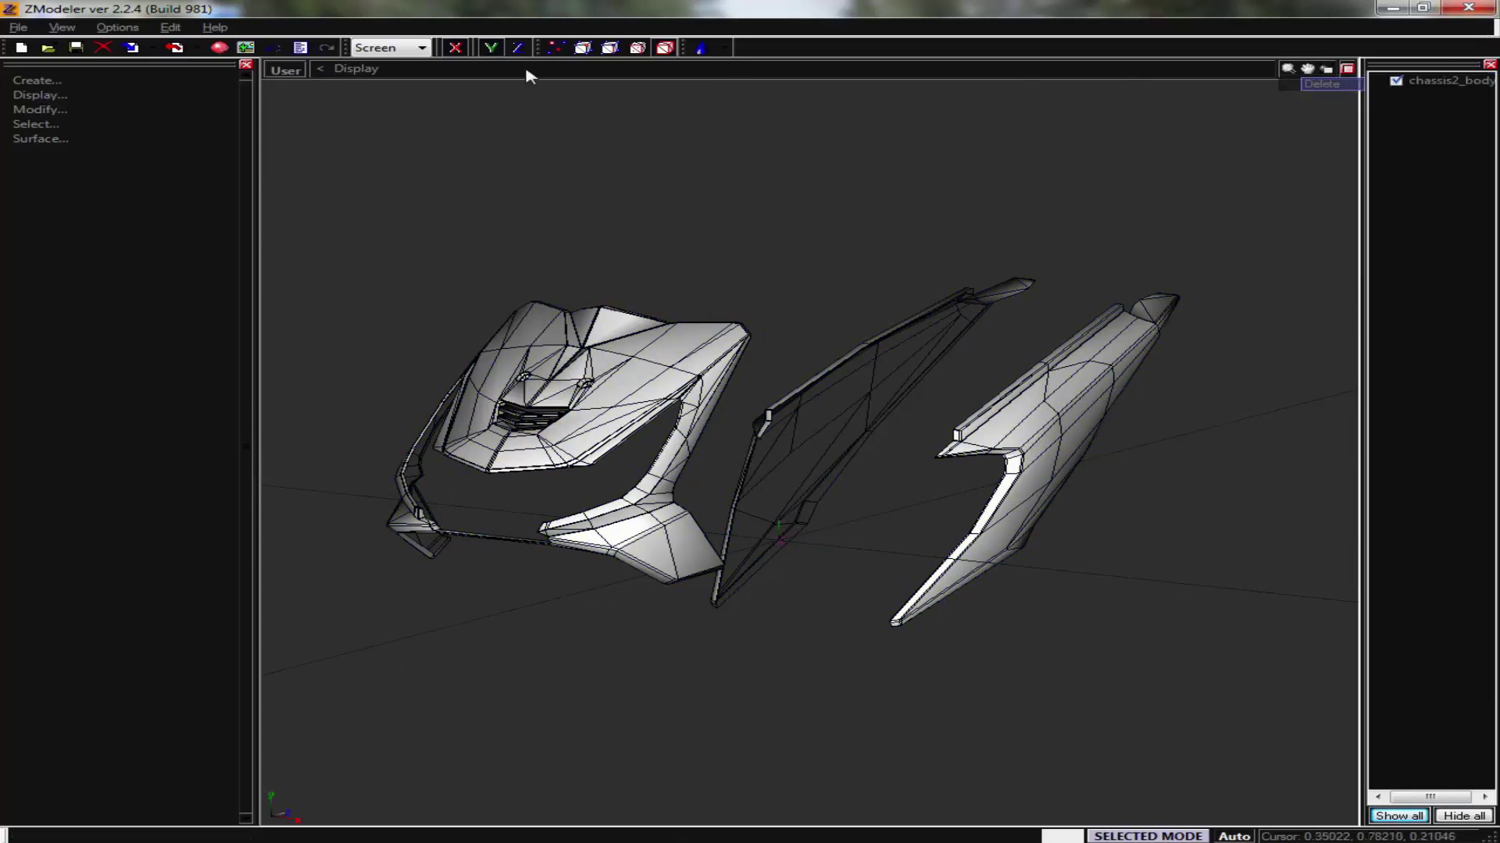
click(175, 48)
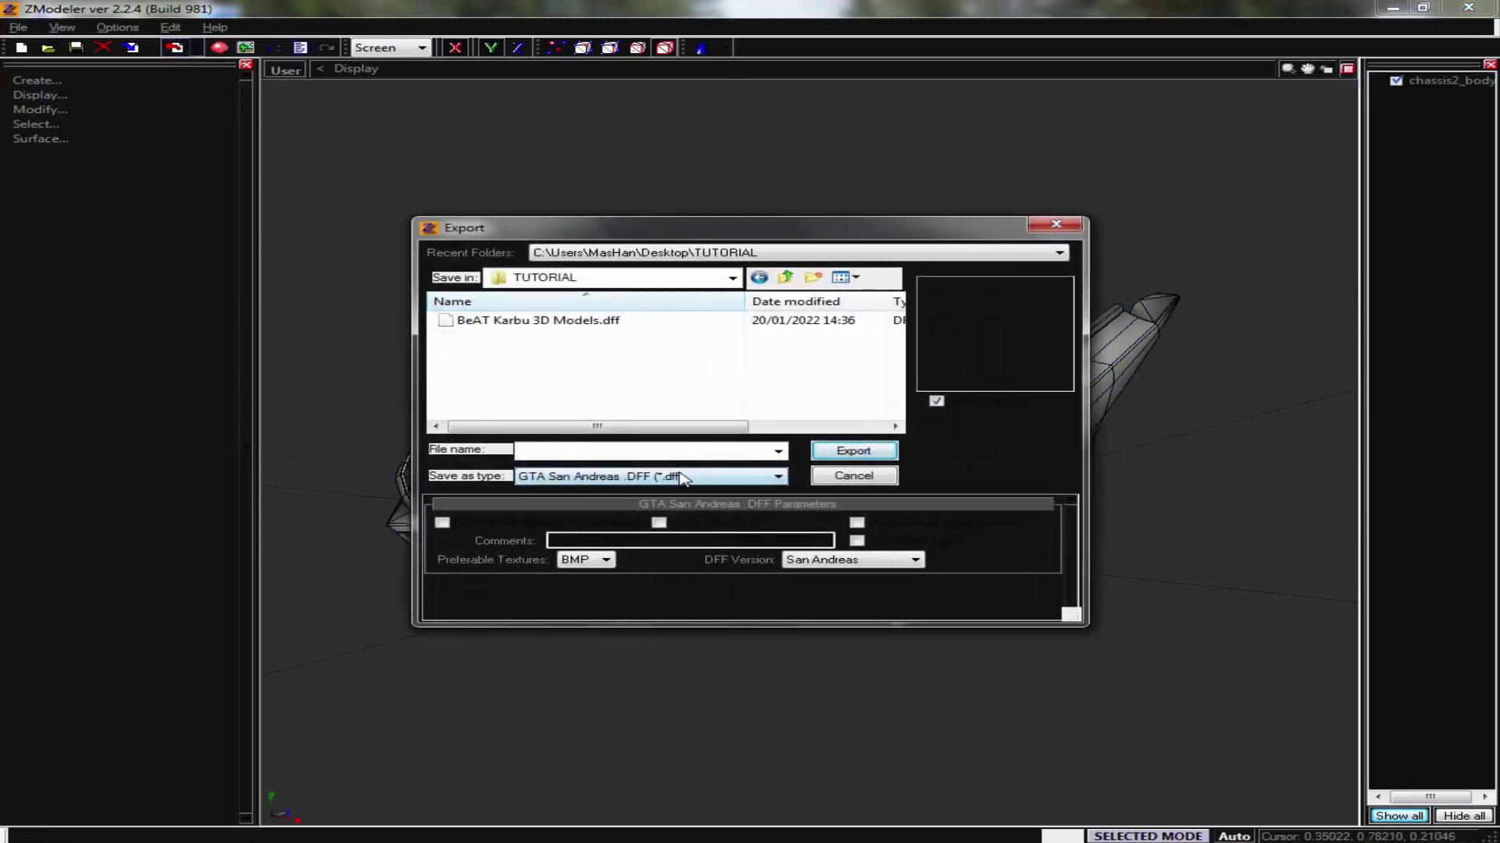
click(687, 476)
click(695, 636)
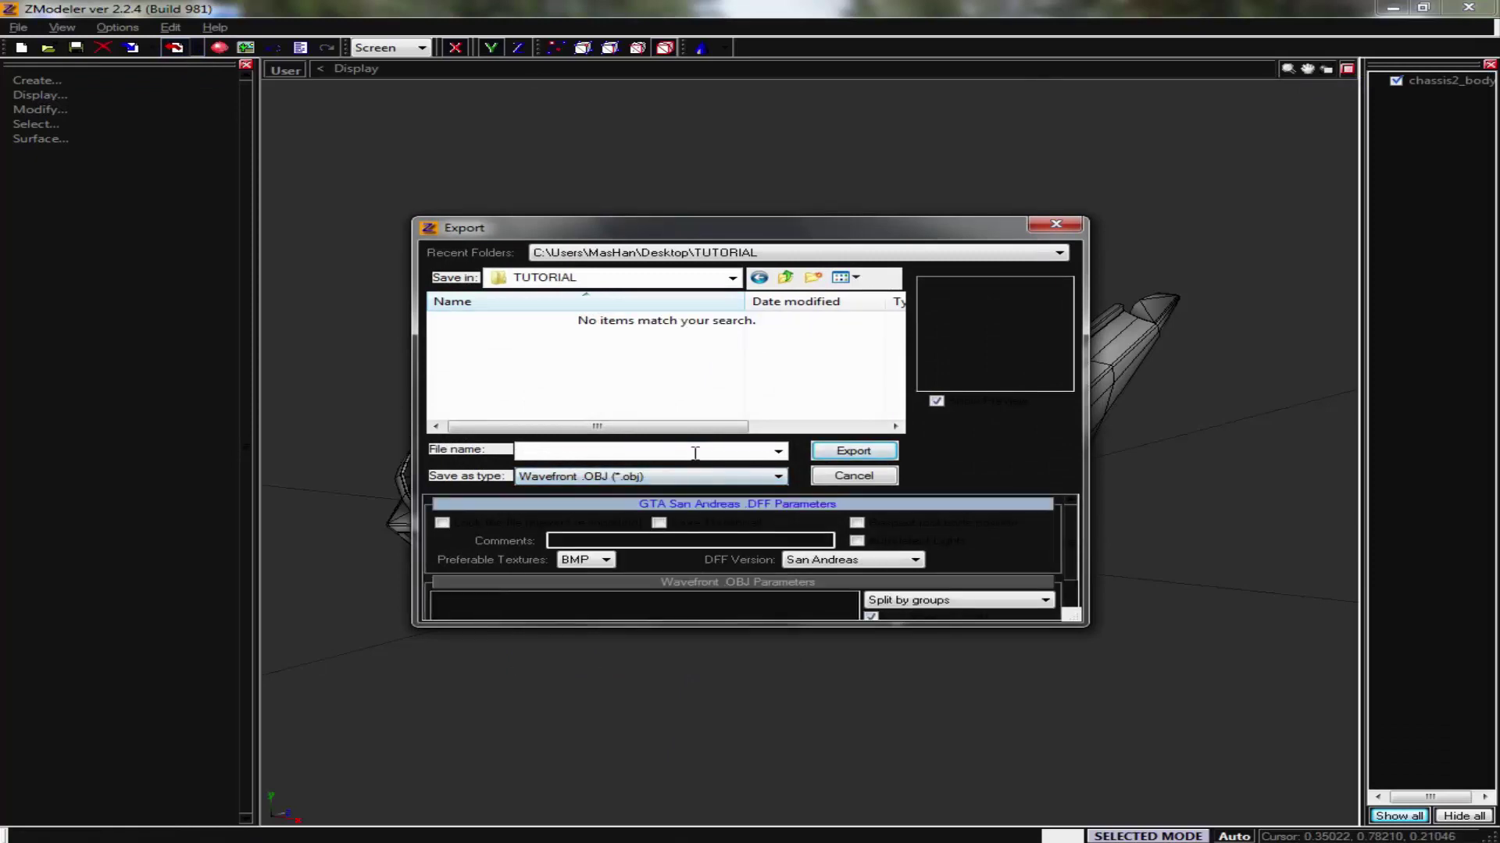
text(model)
key(Return)
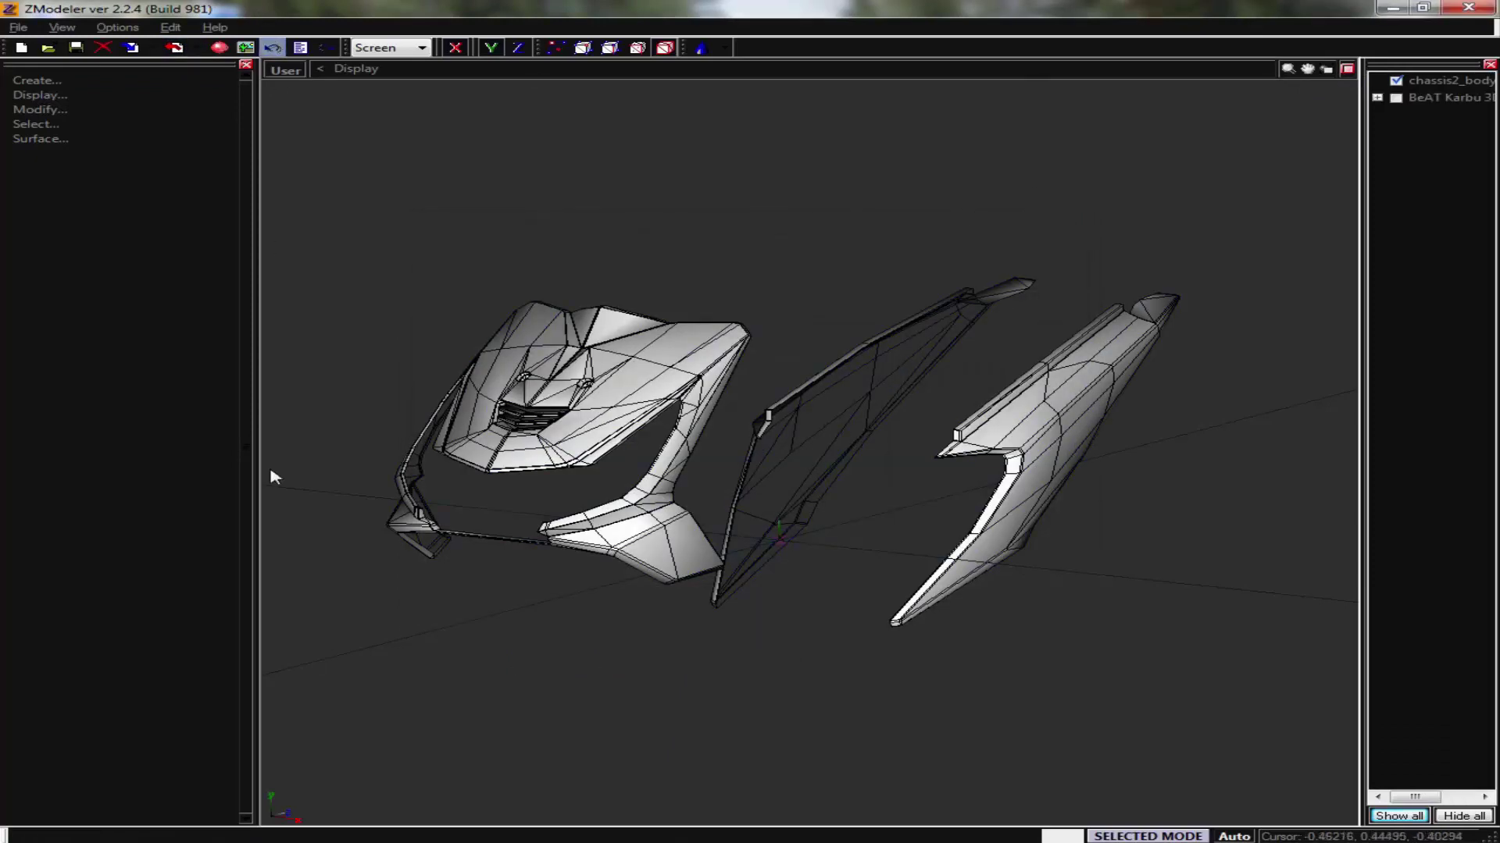
click(31, 830)
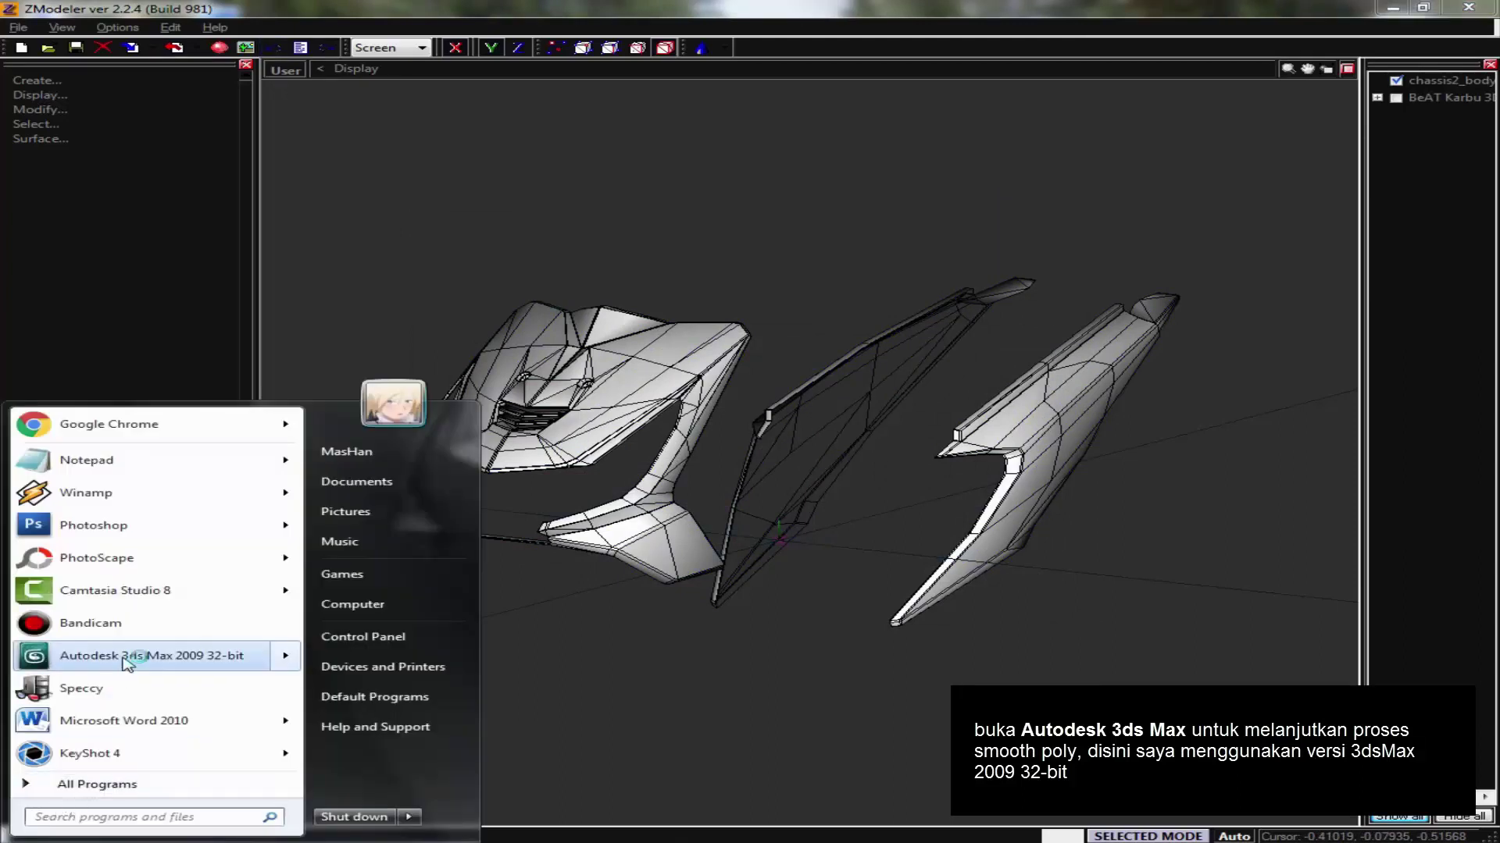
Launch Autodesk 3ds Max 2009 32-bit from the Start menu
click(127, 660)
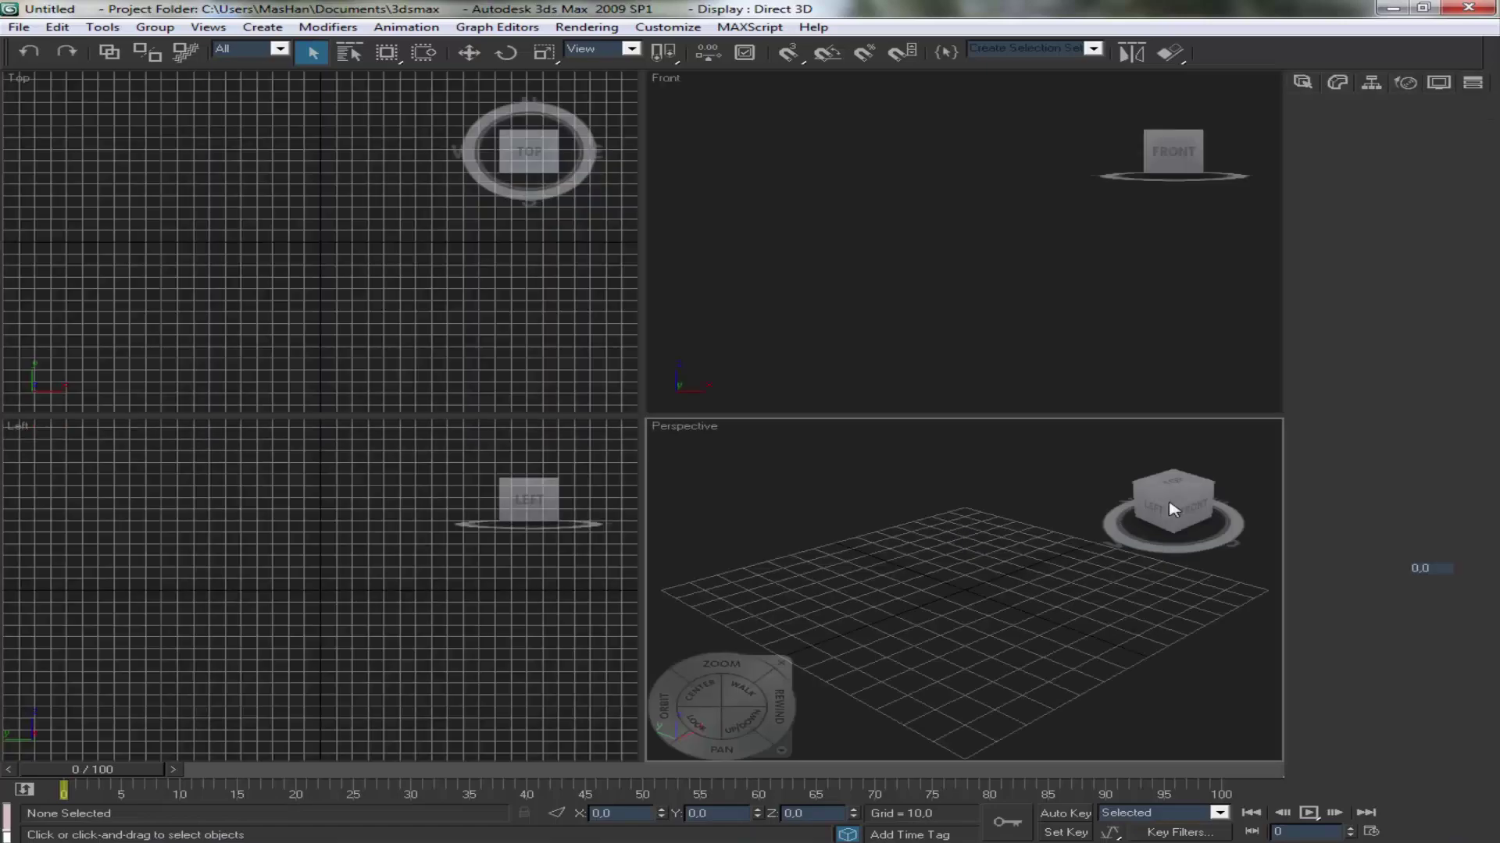
Import model.obj from the TUTORIAL folder with default OBJ options and maximize the Perspective view
drag(1174, 513, 1156, 512)
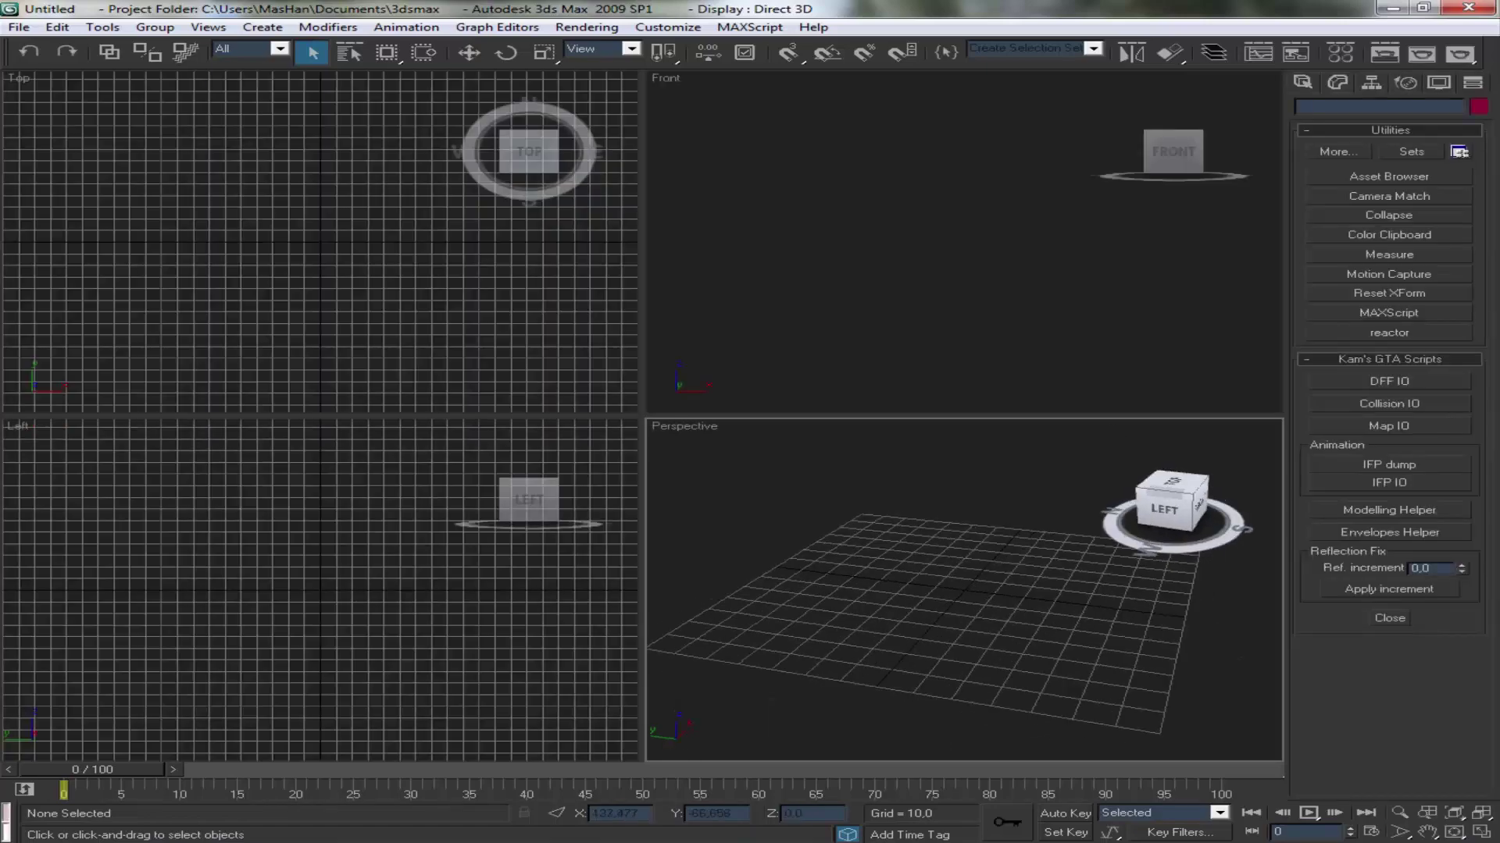
click(20, 27)
click(118, 399)
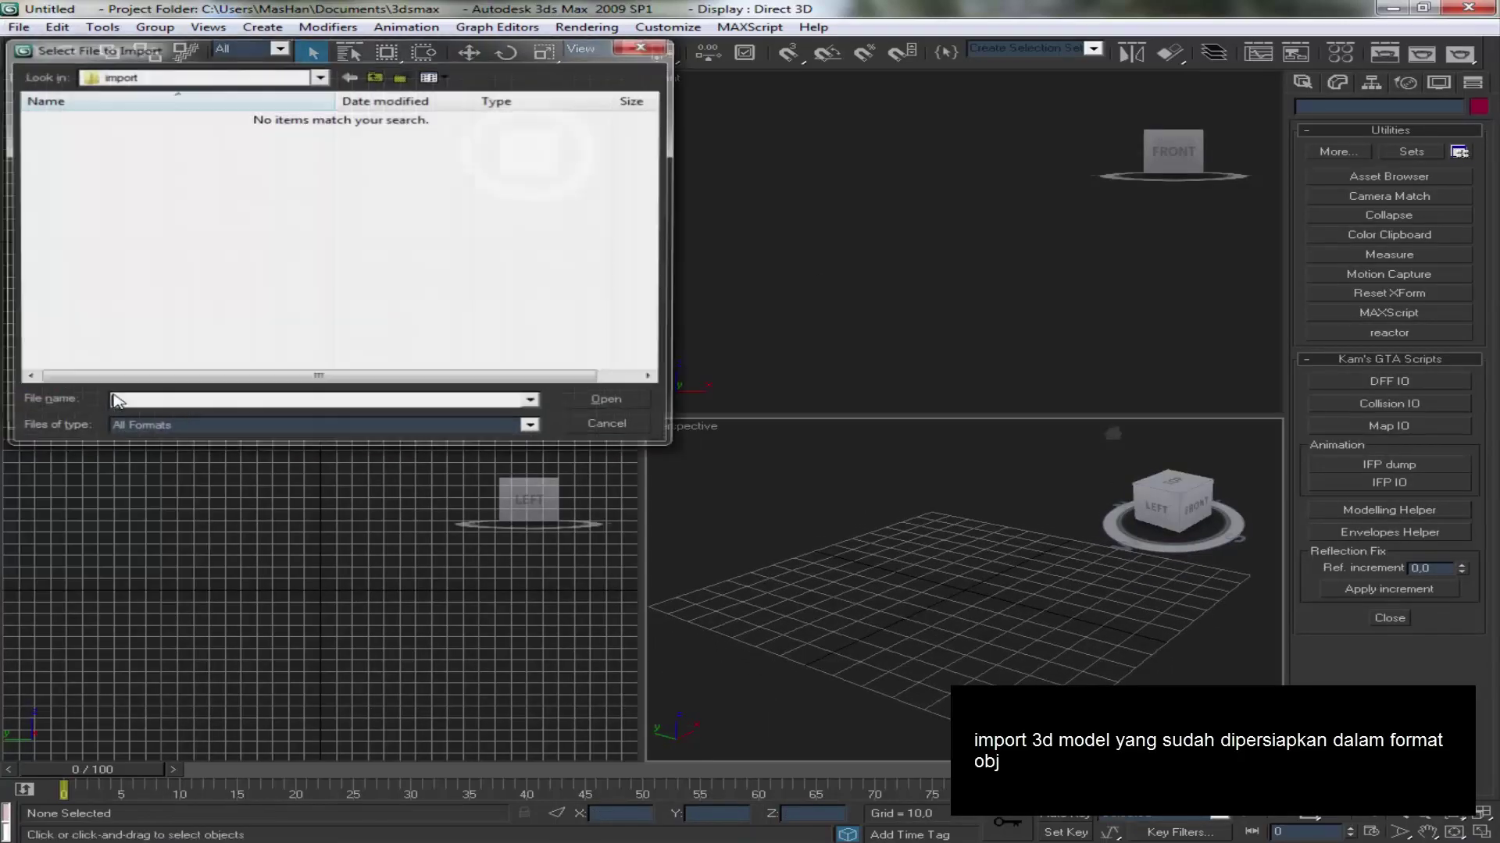
click(227, 80)
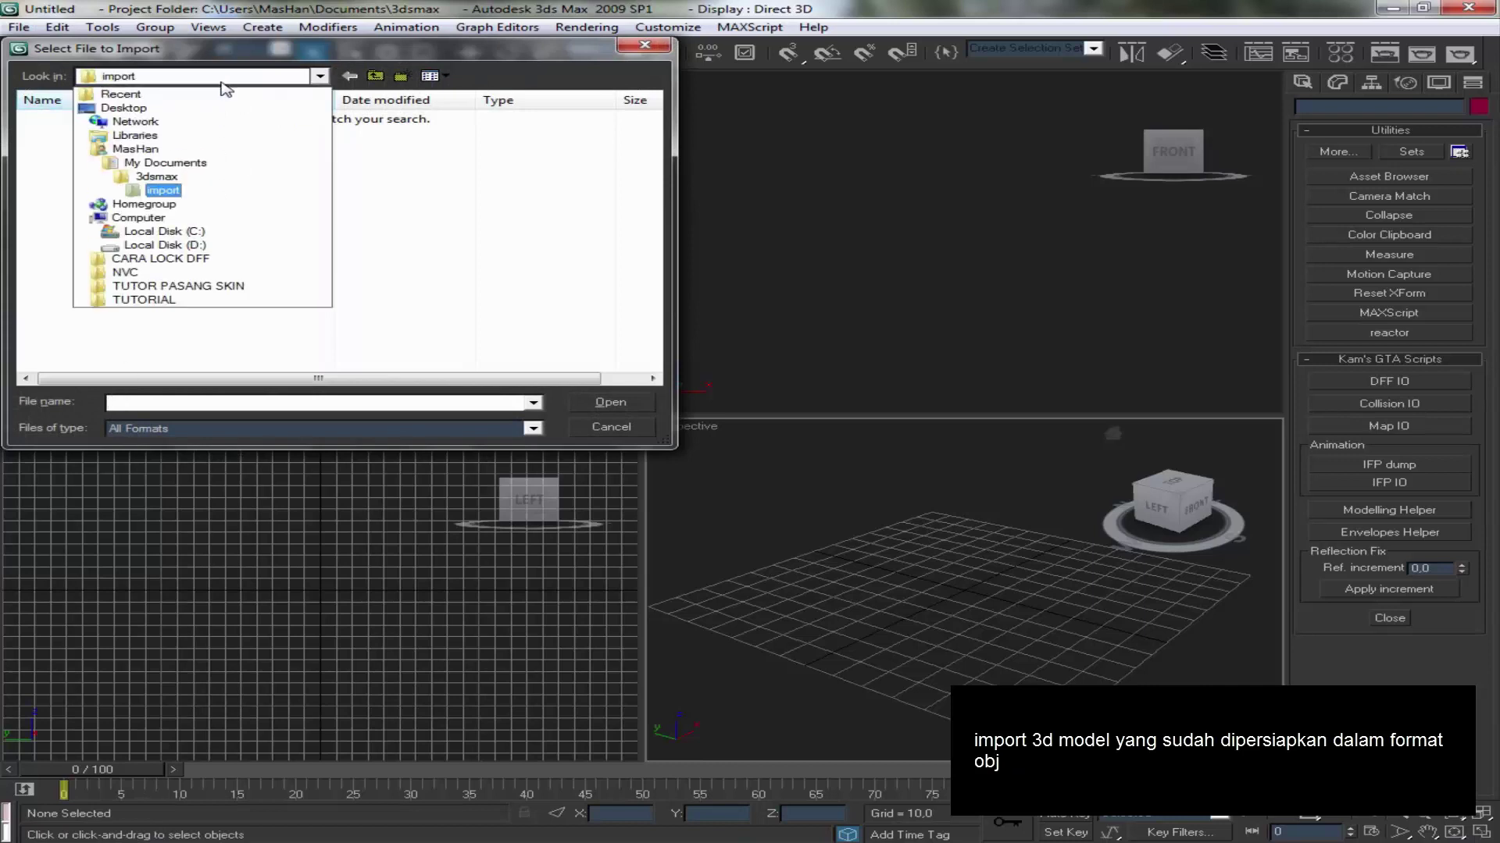
click(136, 300)
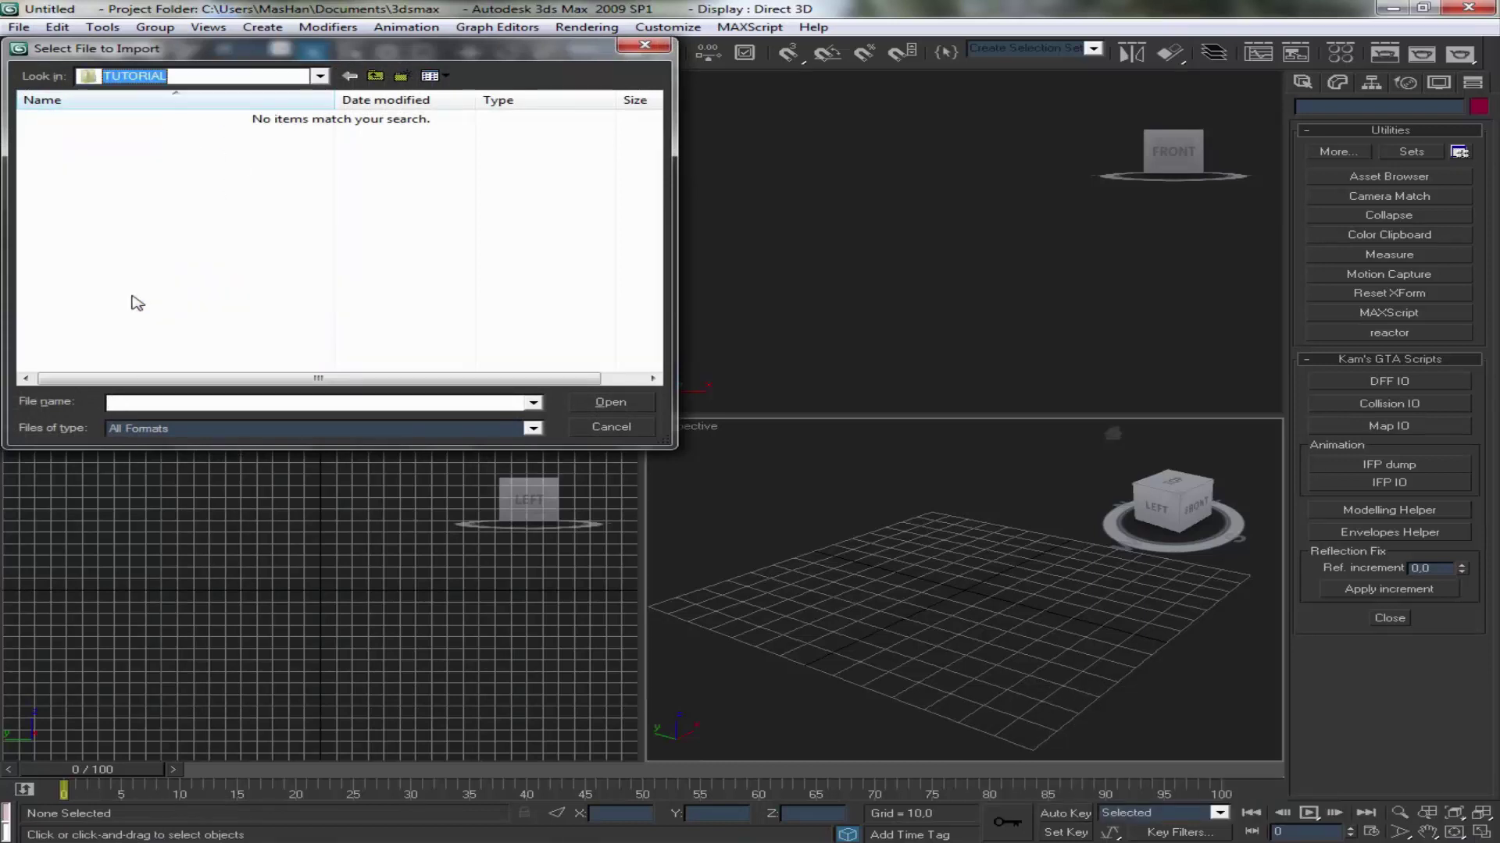
click(117, 121)
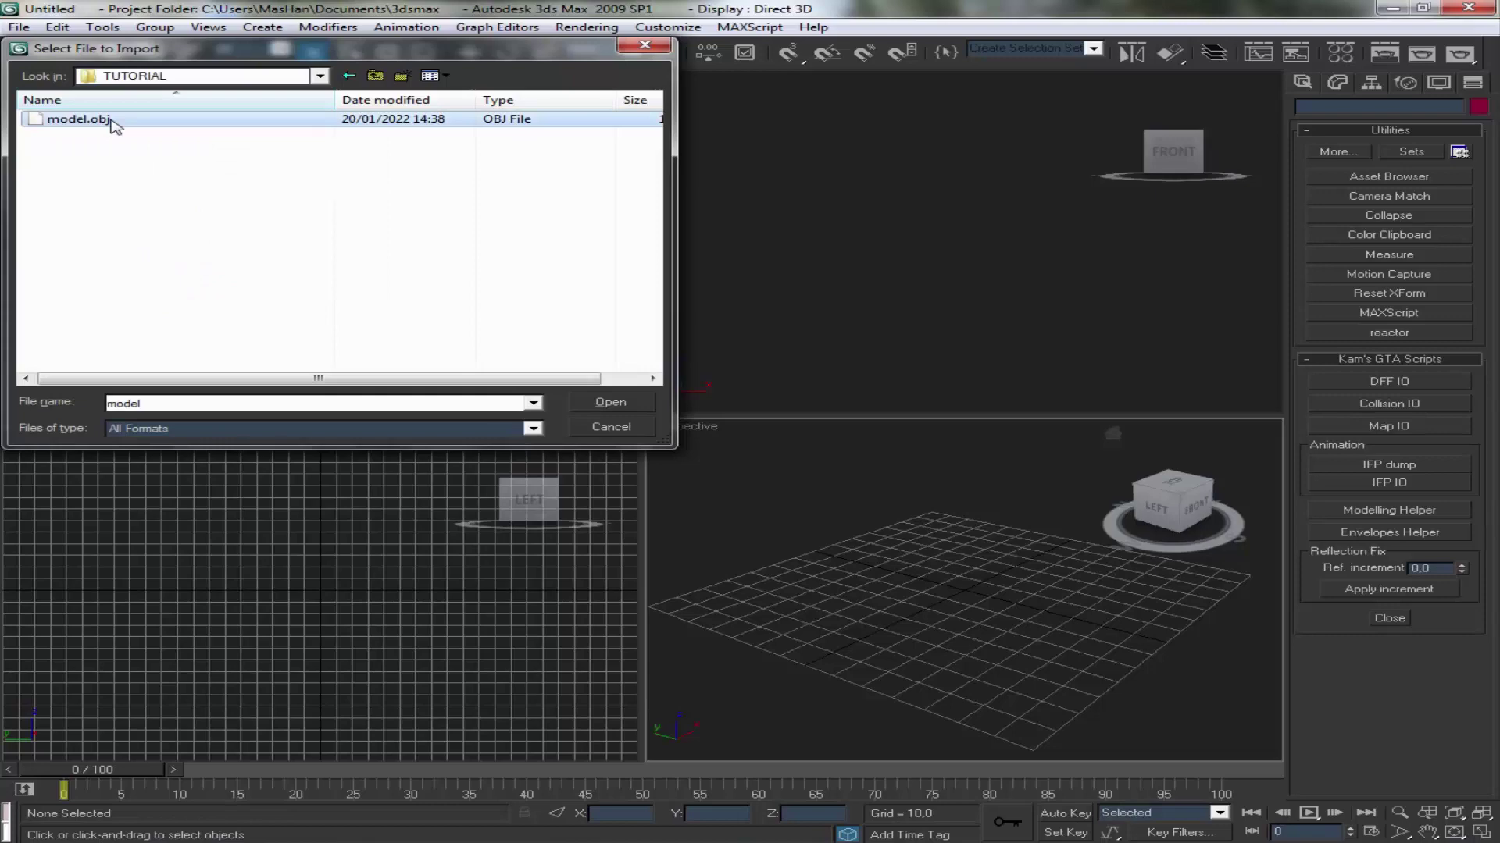
double_click(117, 121)
click(582, 590)
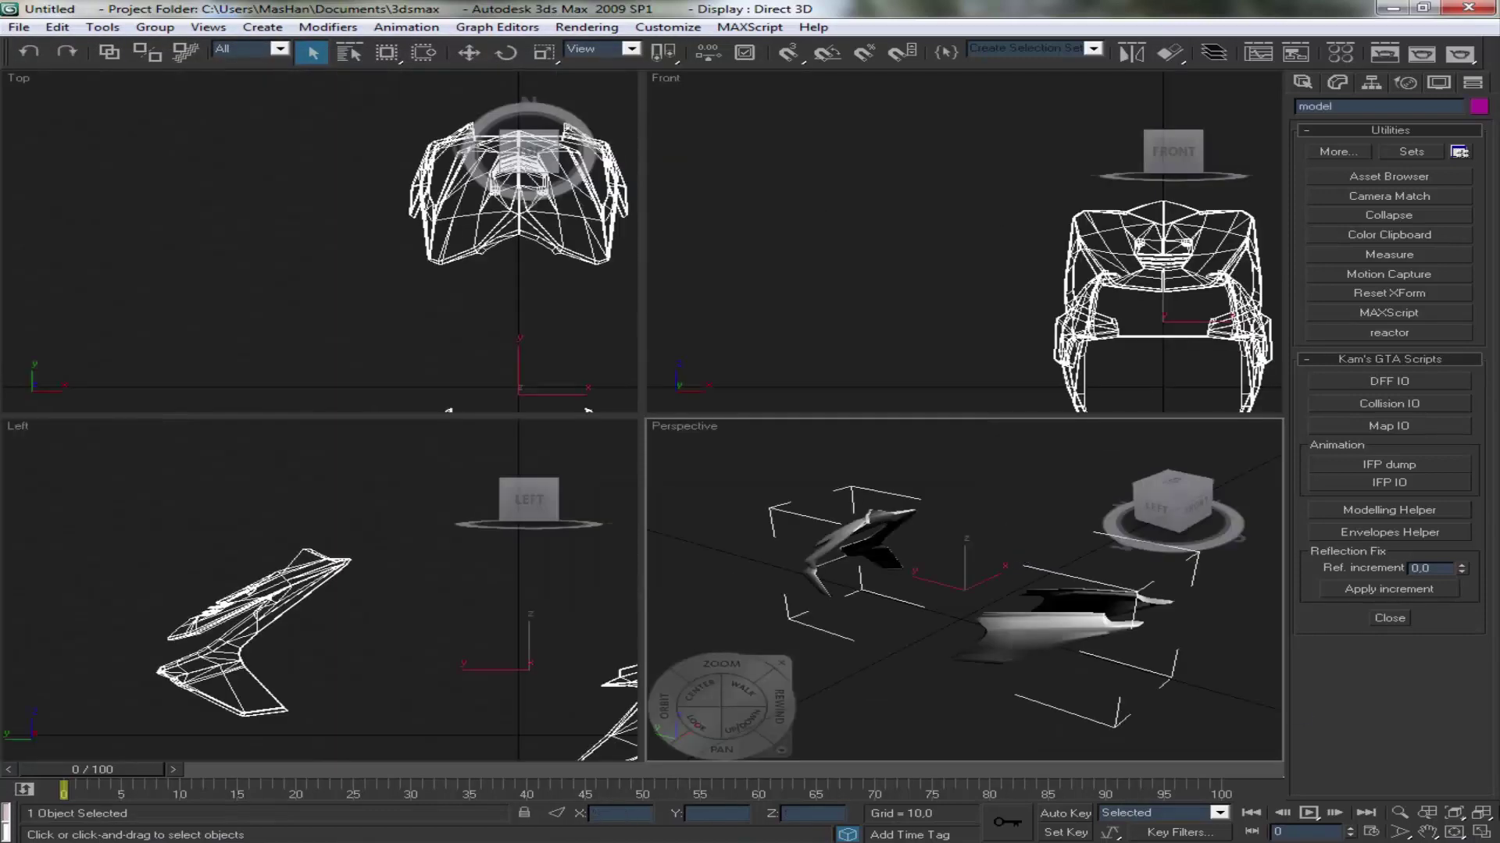
click(1482, 832)
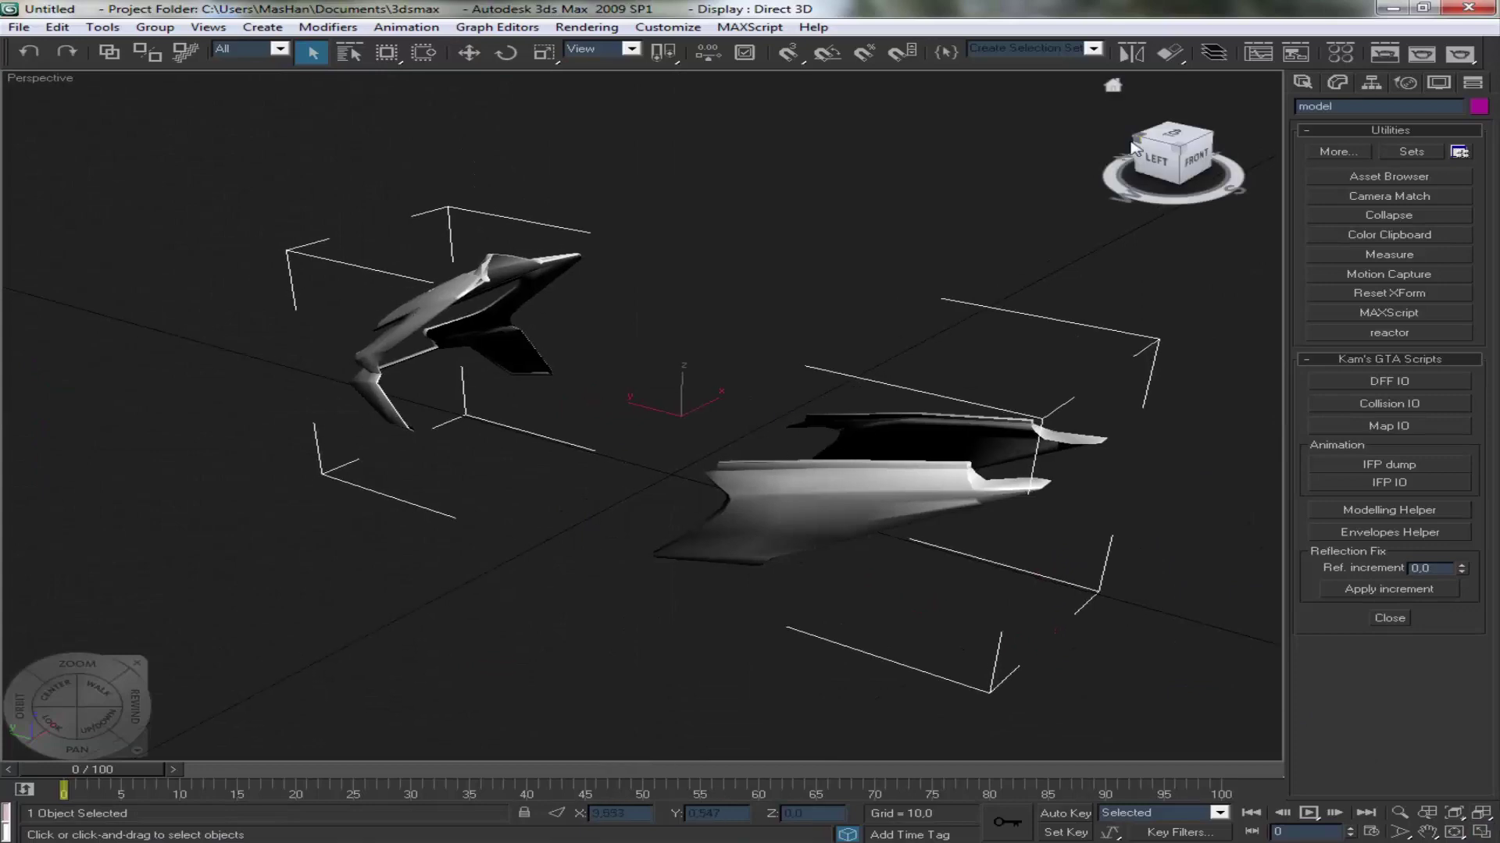
scroll(552, 396, up, 3)
alt+middle_drag(531, 406, 552, 396)
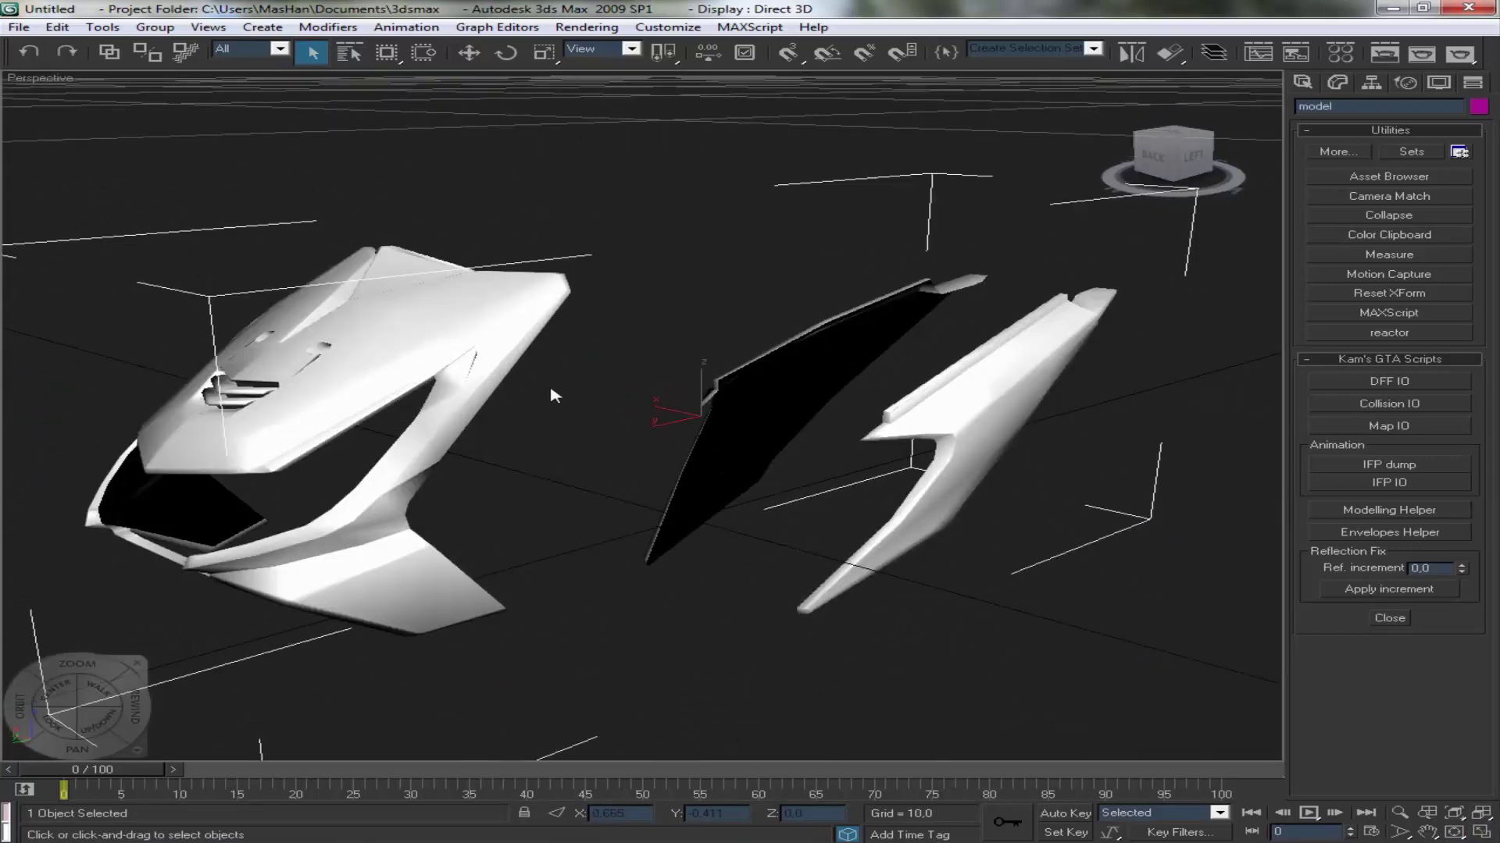
Convert the imported model object to an Editable Poly from the quad menu
right_click(486, 383)
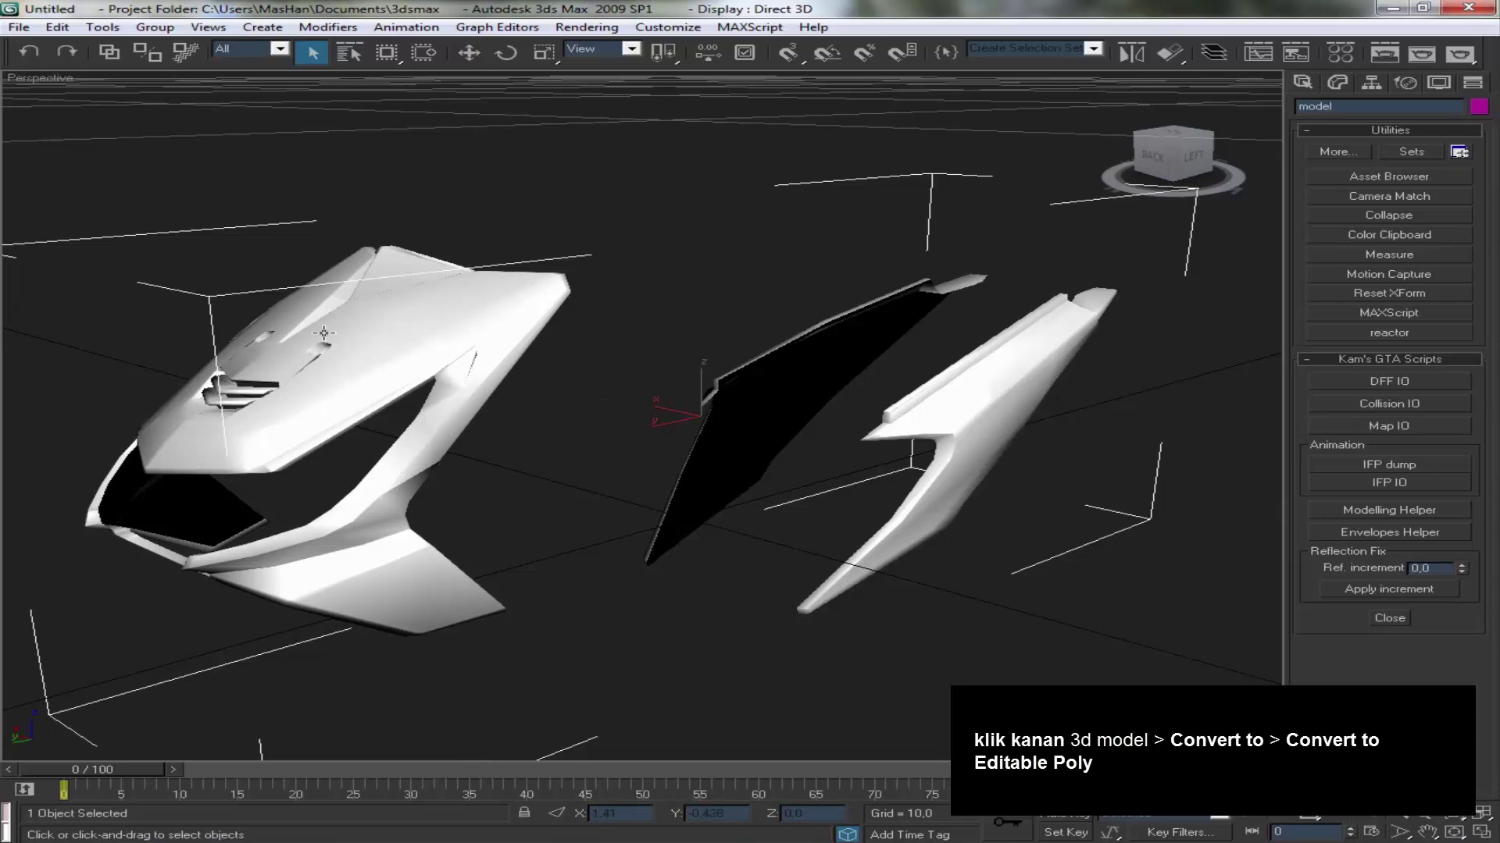
right_click(324, 334)
mouse_move(368, 487)
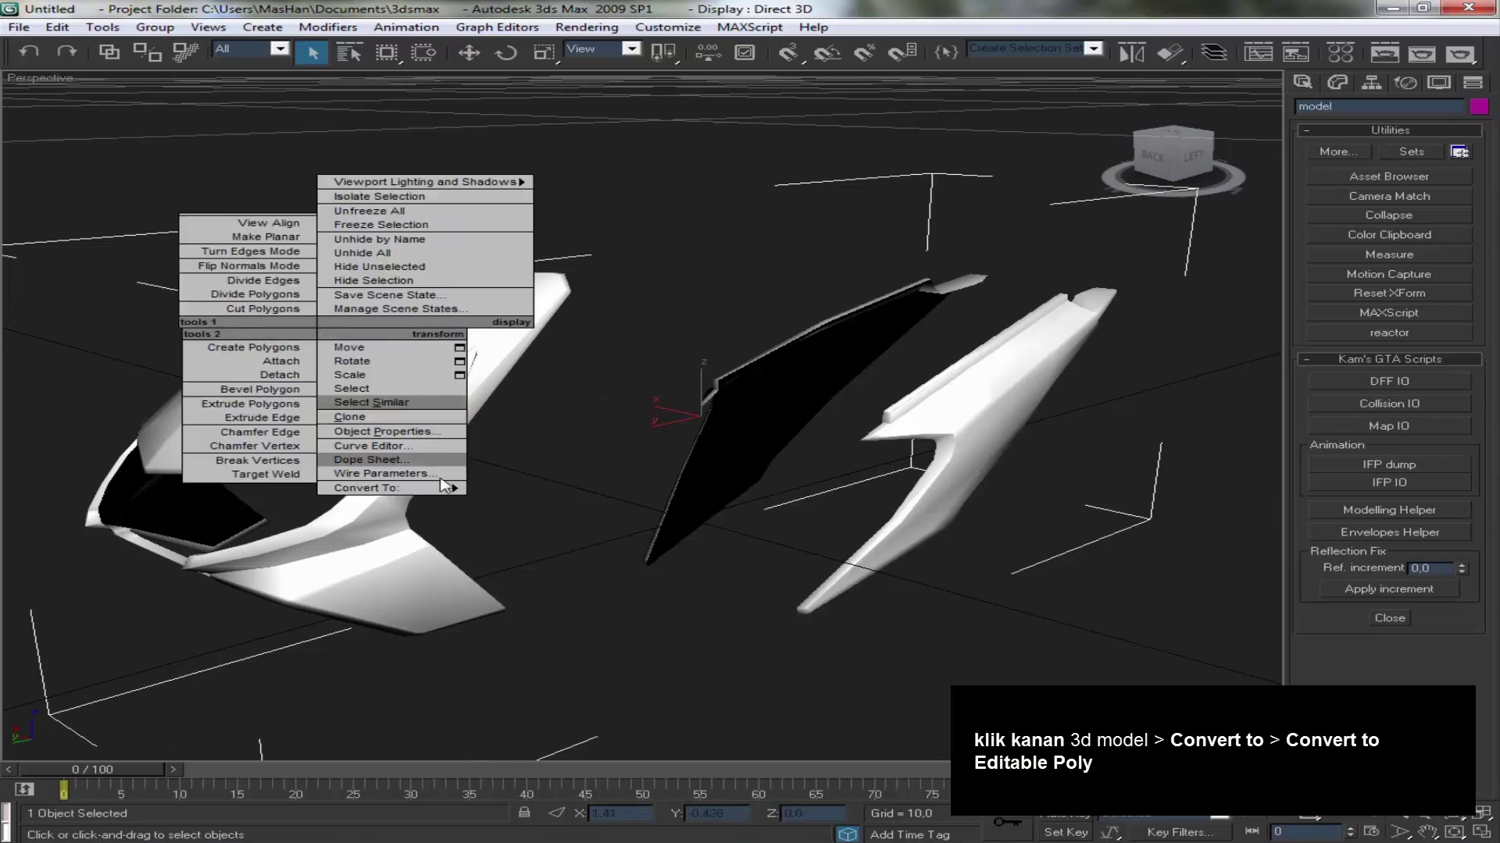
click(564, 504)
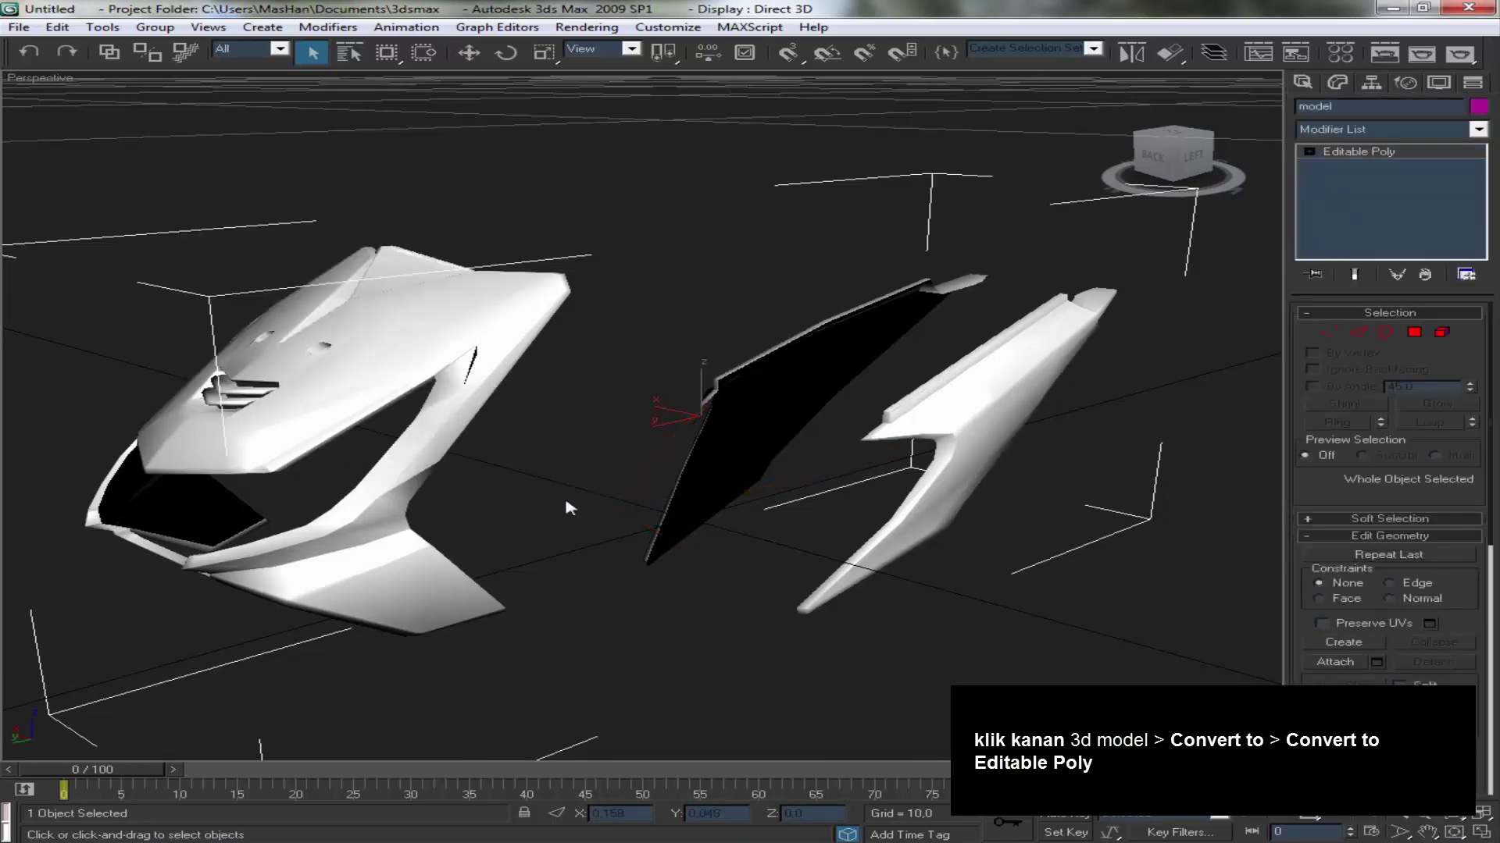
Add a TurboSmooth modifier above the Editable Poly and orbit to inspect the rounded panels
click(1477, 131)
drag(1480, 268, 1480, 561)
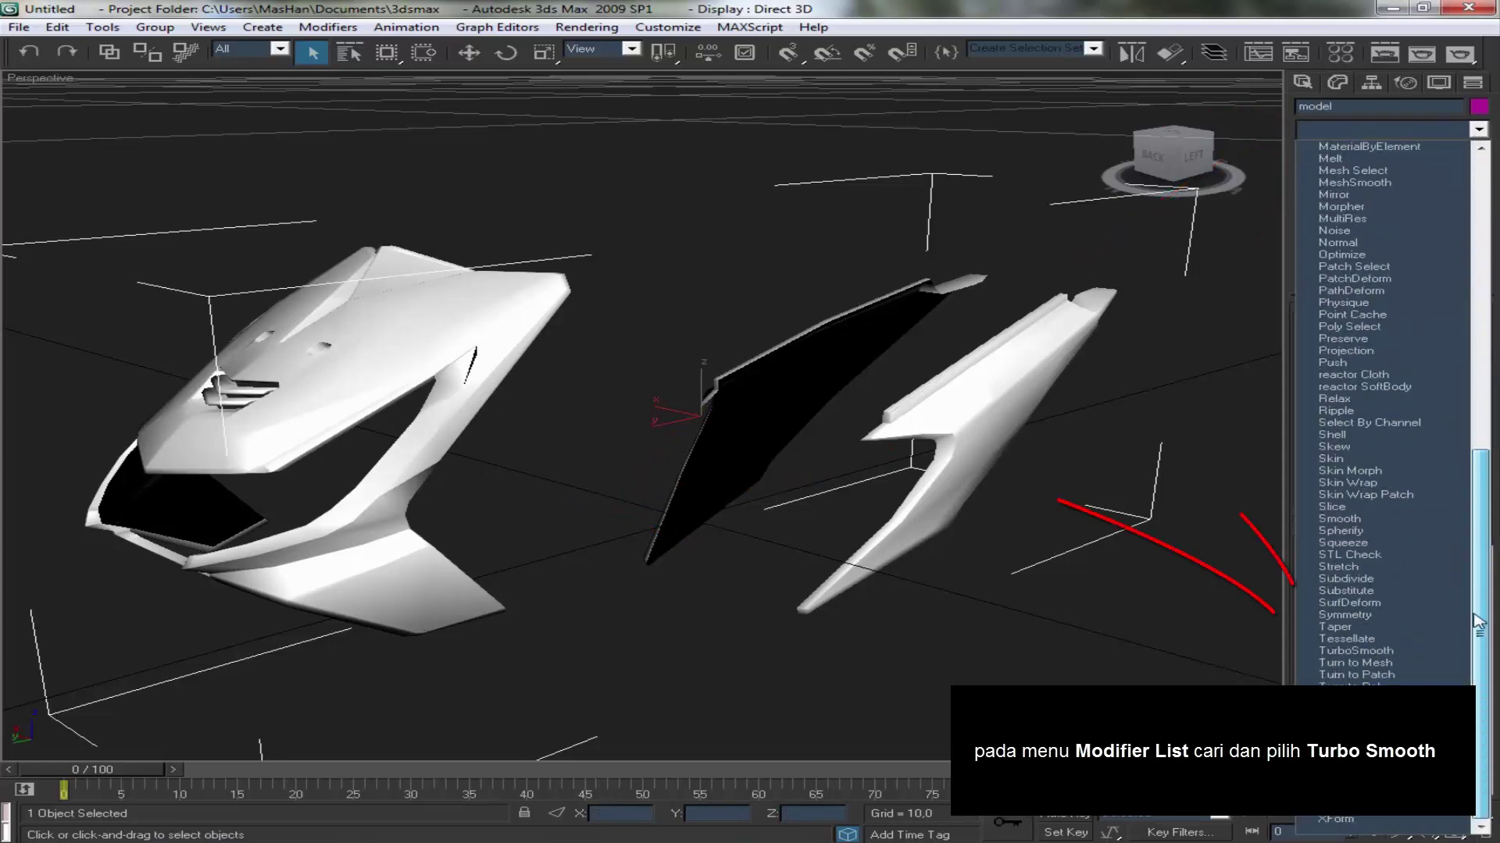
click(1356, 651)
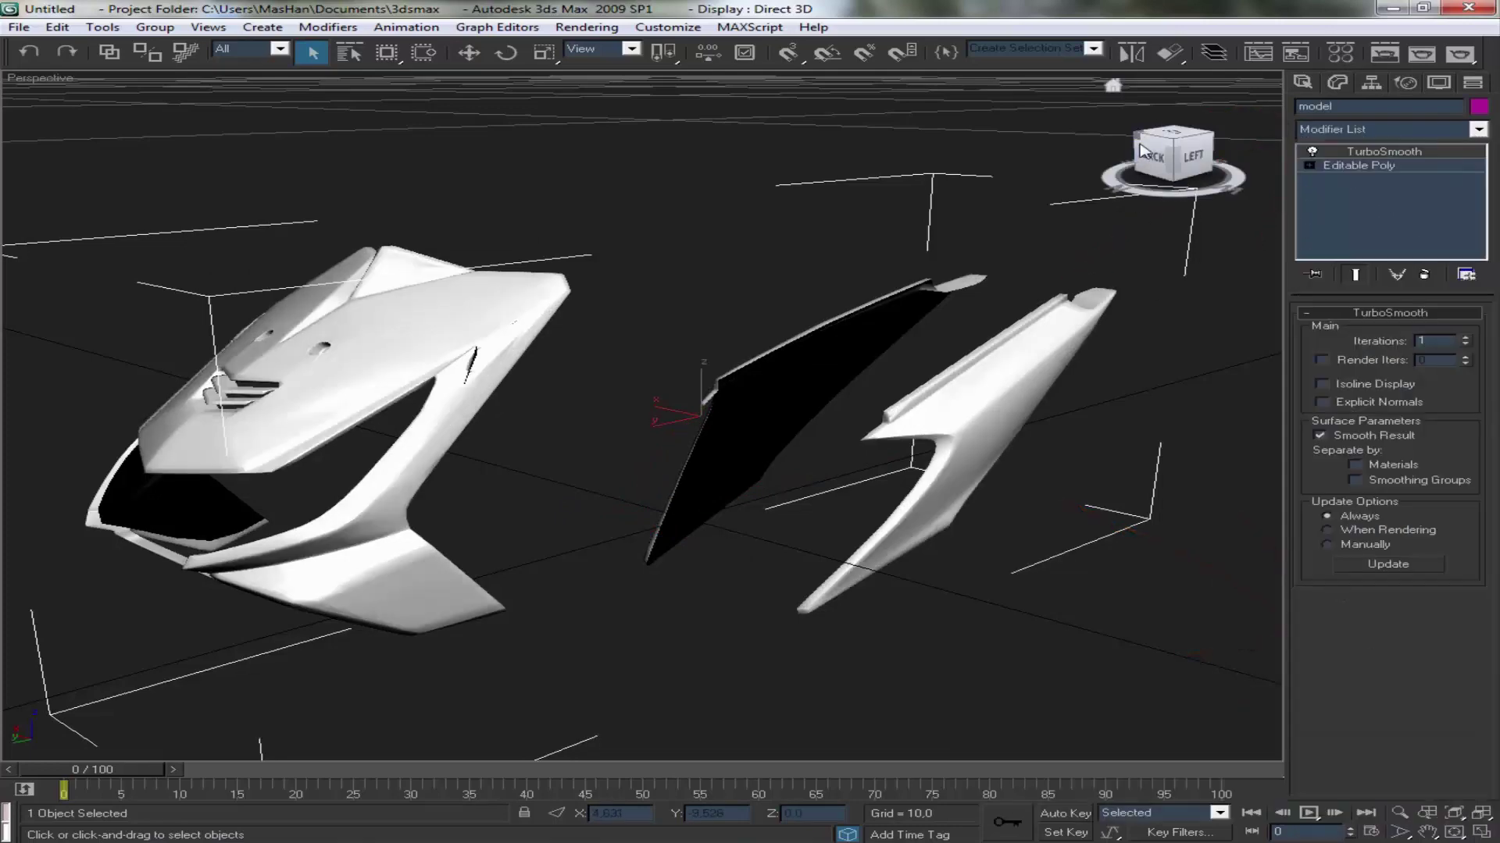
drag(1171, 157, 1234, 160)
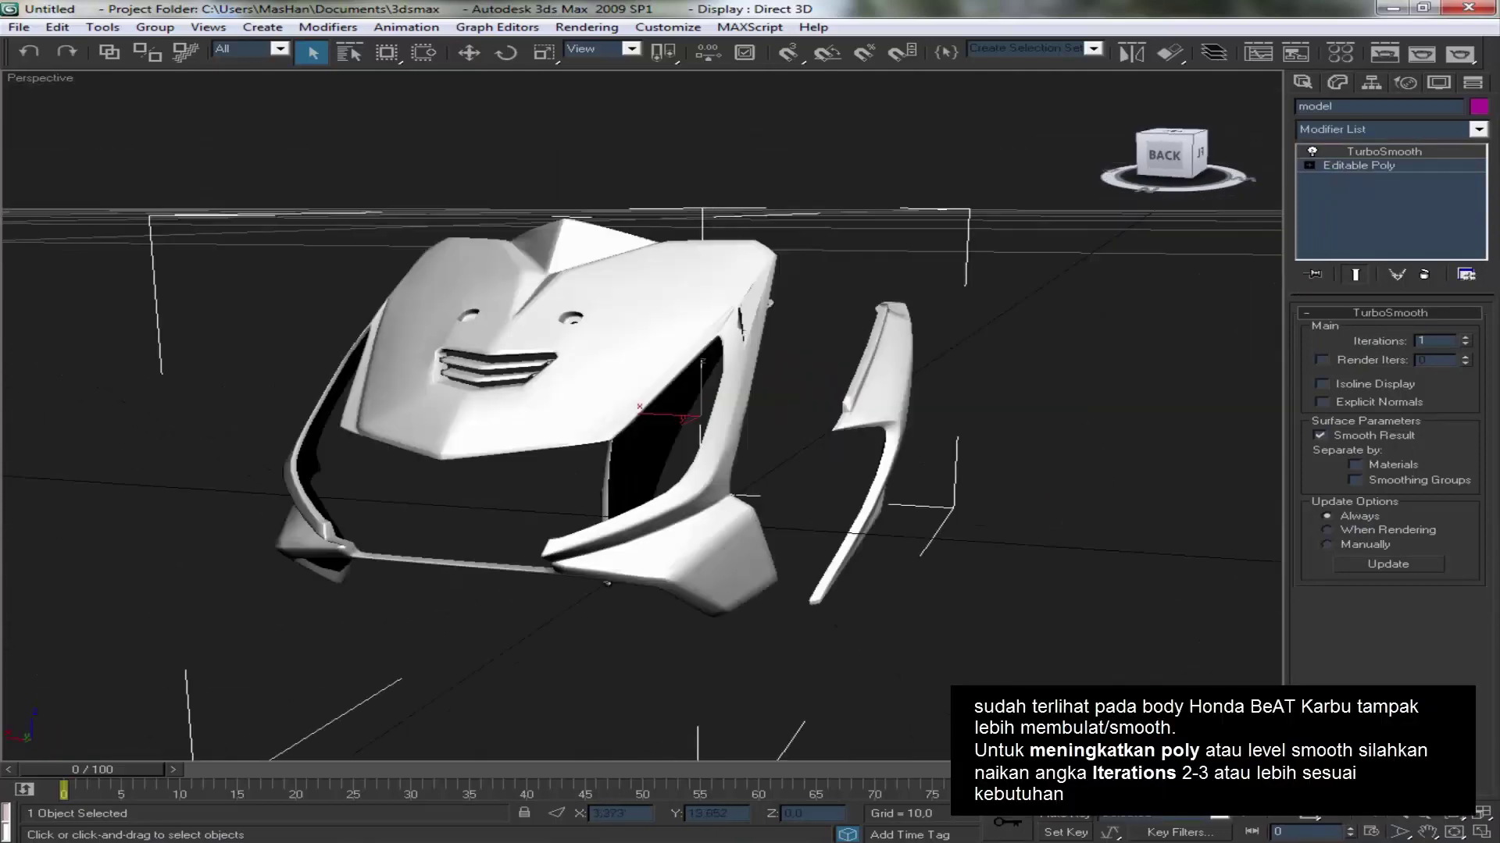
Test TurboSmooth iteration values in the four-viewport layout, settling on 3 iterations
click(1466, 338)
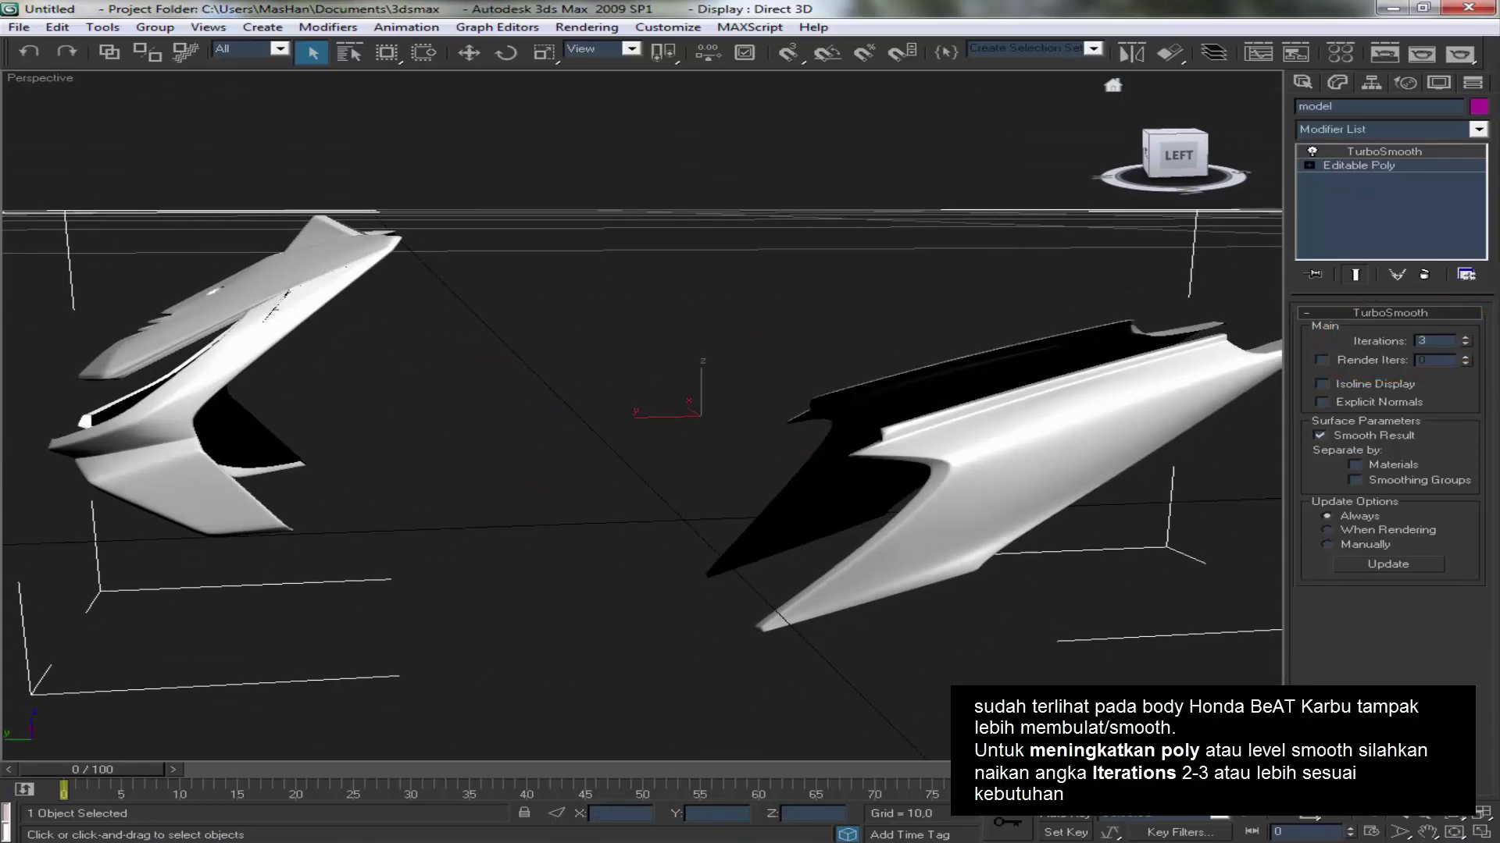
click(1481, 833)
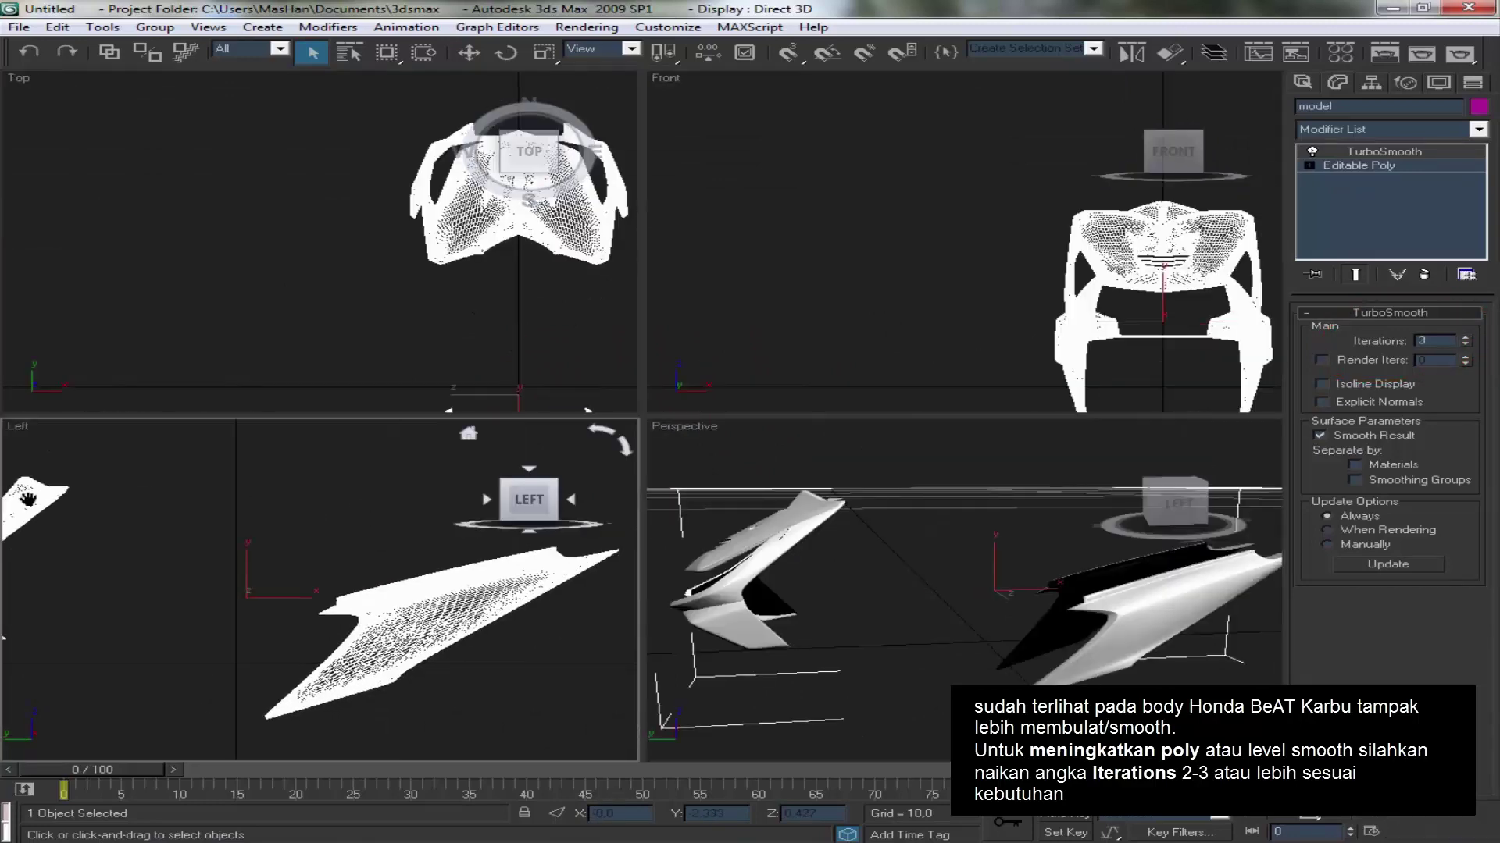
scroll(375, 637, up, 3)
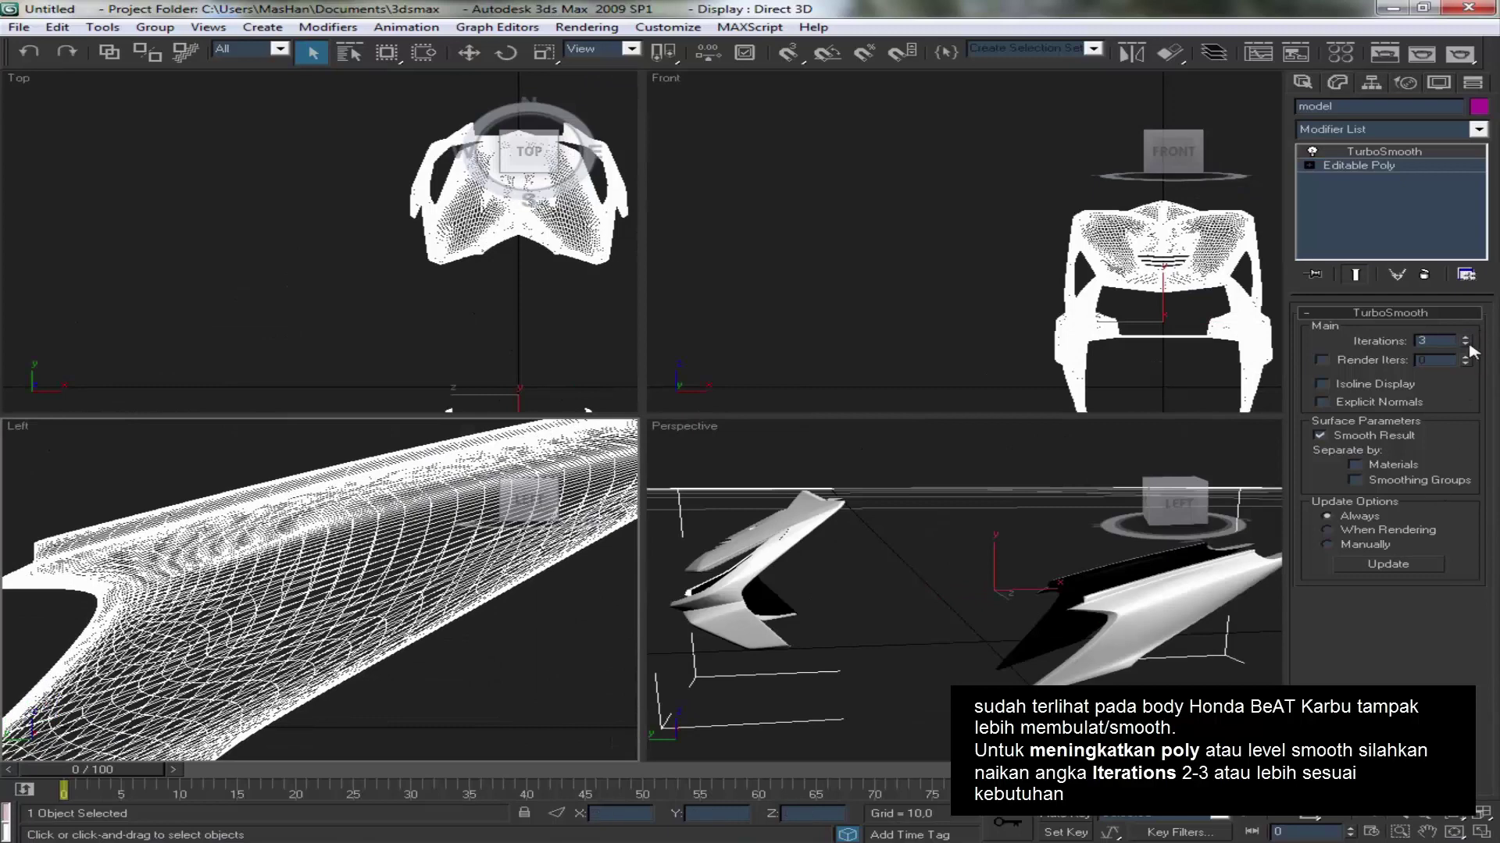
click(1466, 346)
click(1467, 347)
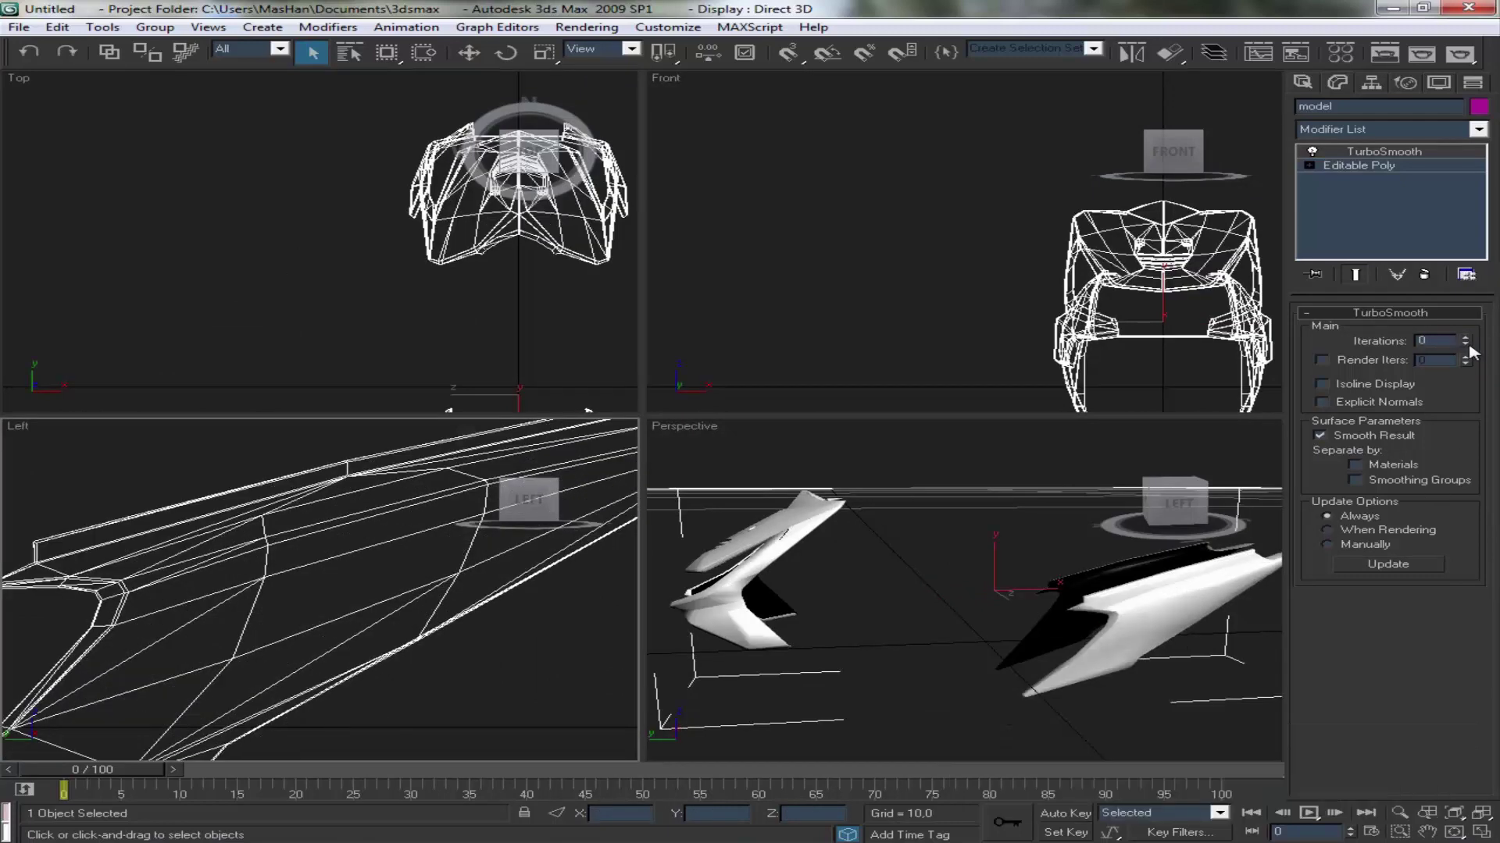
click(1465, 337)
click(1466, 338)
click(1466, 337)
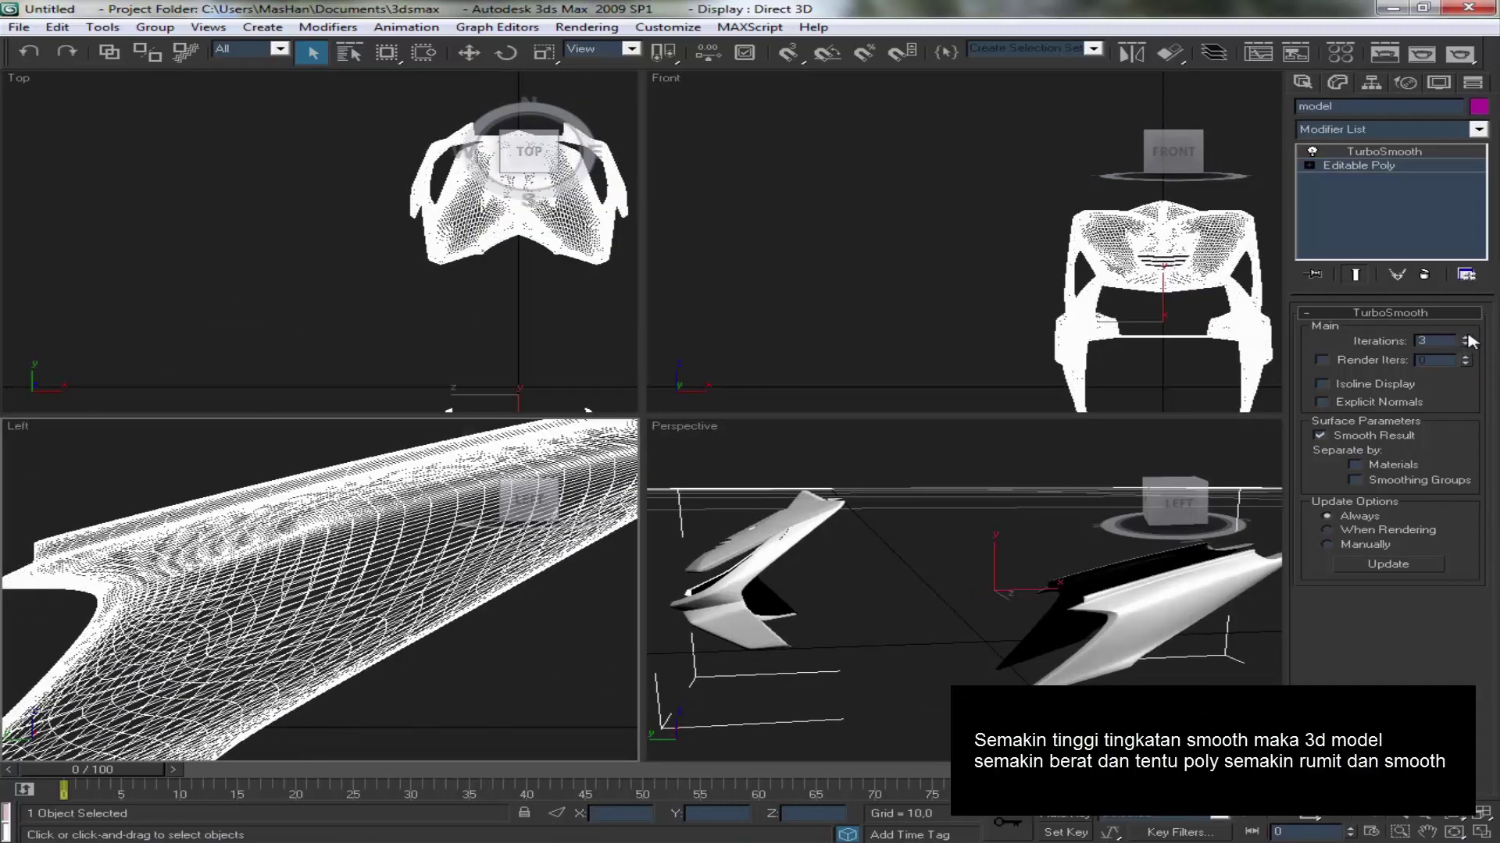
click(1466, 339)
mouse_move(1190, 553)
alt+middle_down()
mouse_move(1148, 594)
mouse_move(1015, 594)
alt+middle_up()
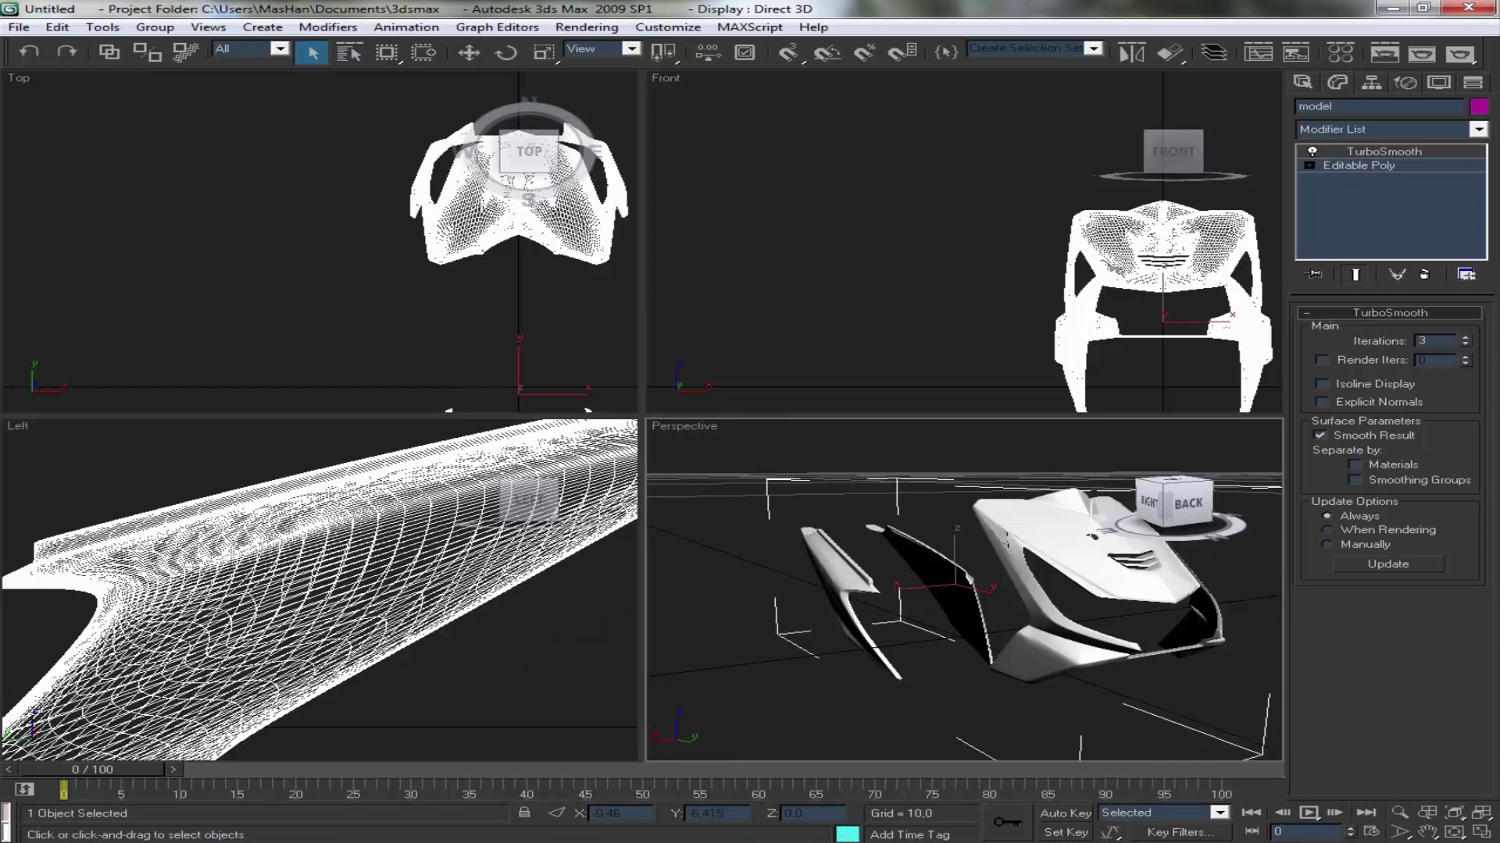
Set up an OBJ export of the smoothed model into the TUTORIAL folder
click(19, 27)
click(124, 423)
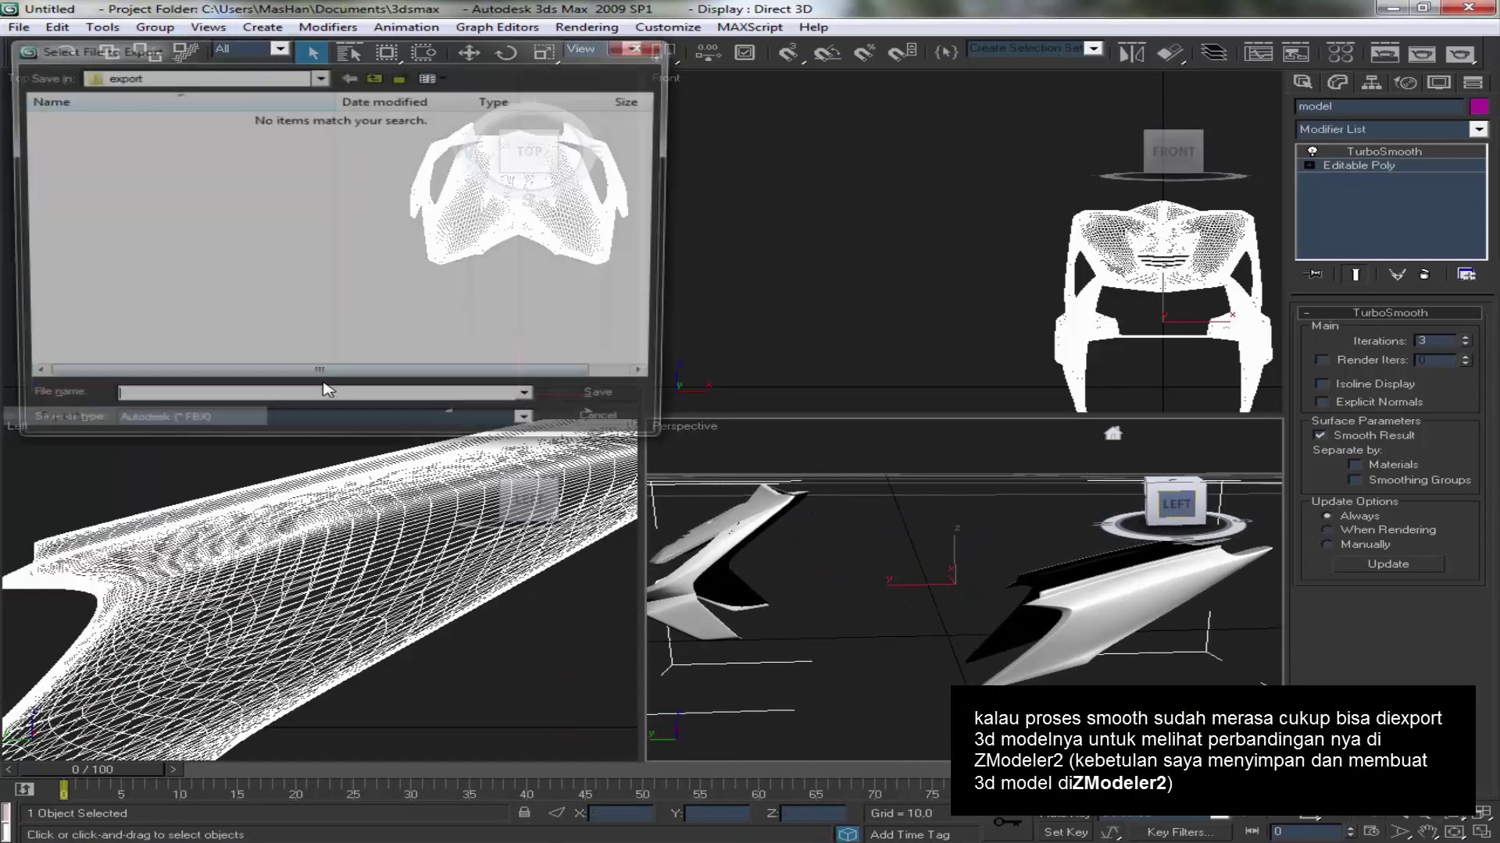
click(320, 76)
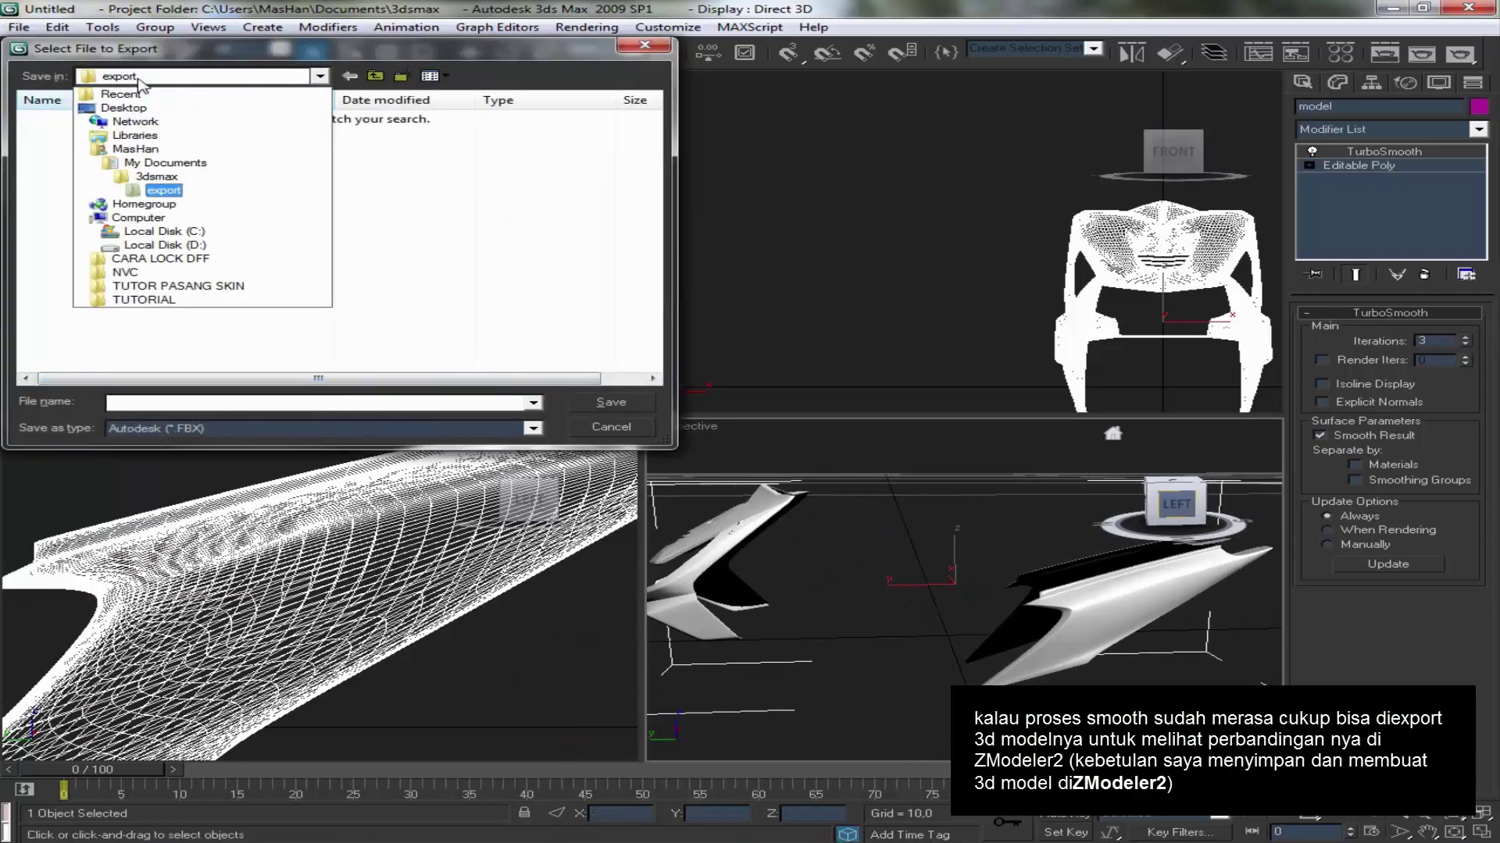
click(143, 301)
click(242, 429)
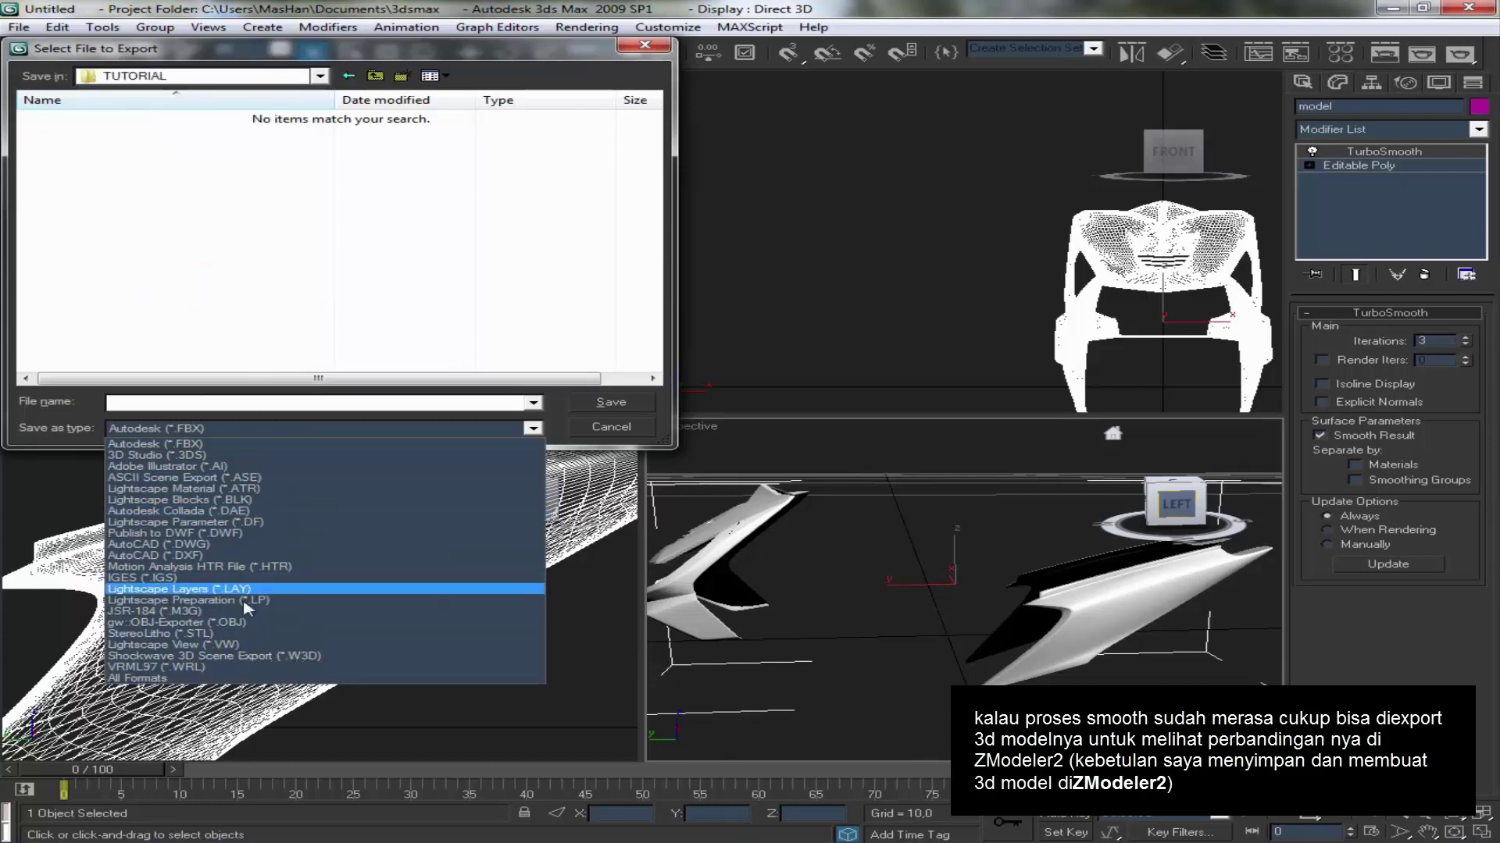
click(234, 620)
Overwrite model.obj with the smoothed export, then close 3ds Max, dismissing the save prompt
click(86, 119)
click(611, 401)
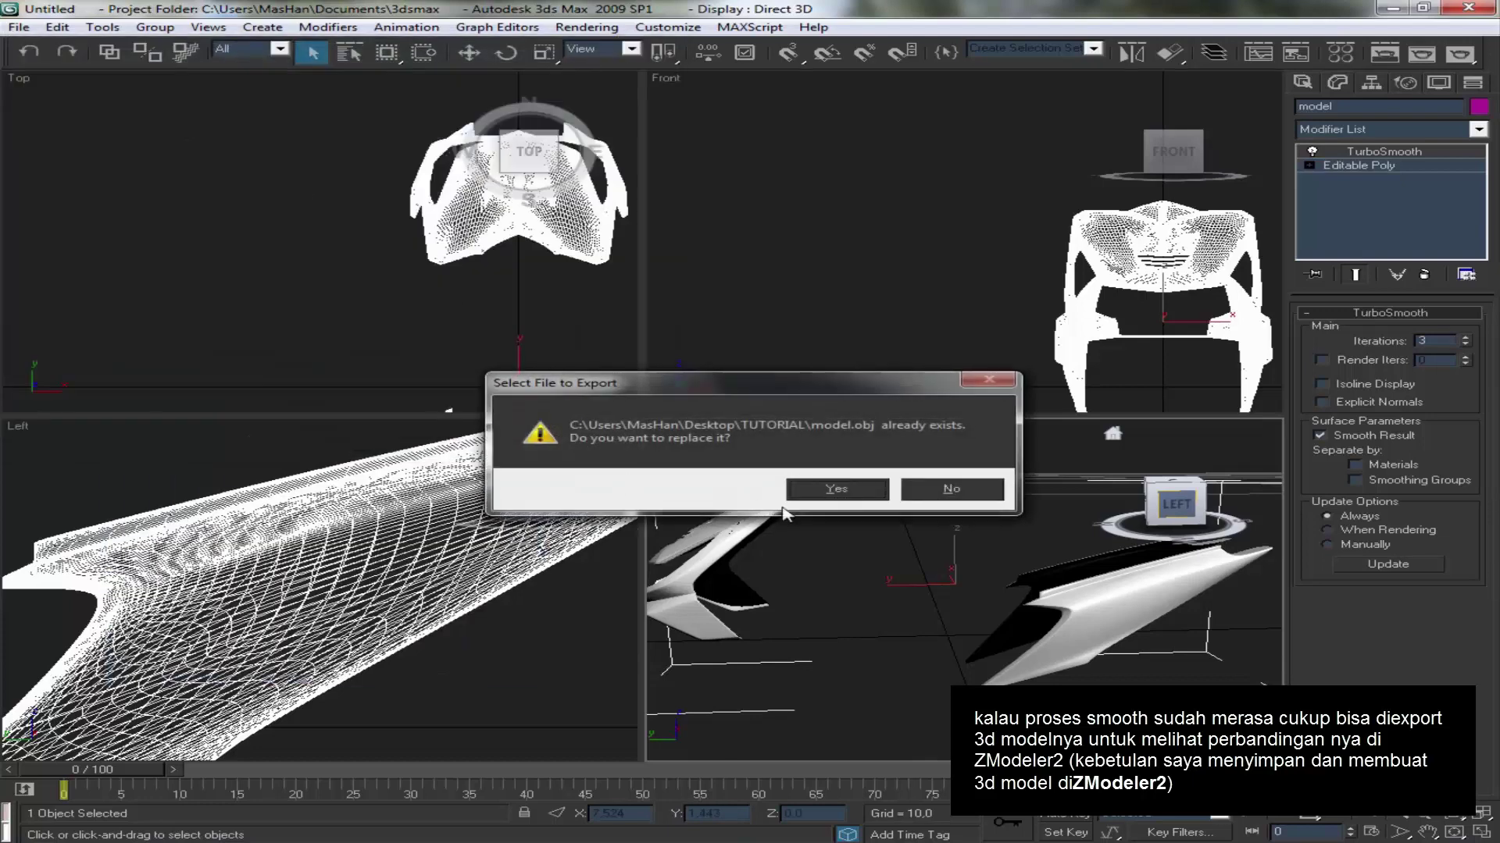
click(849, 490)
click(642, 566)
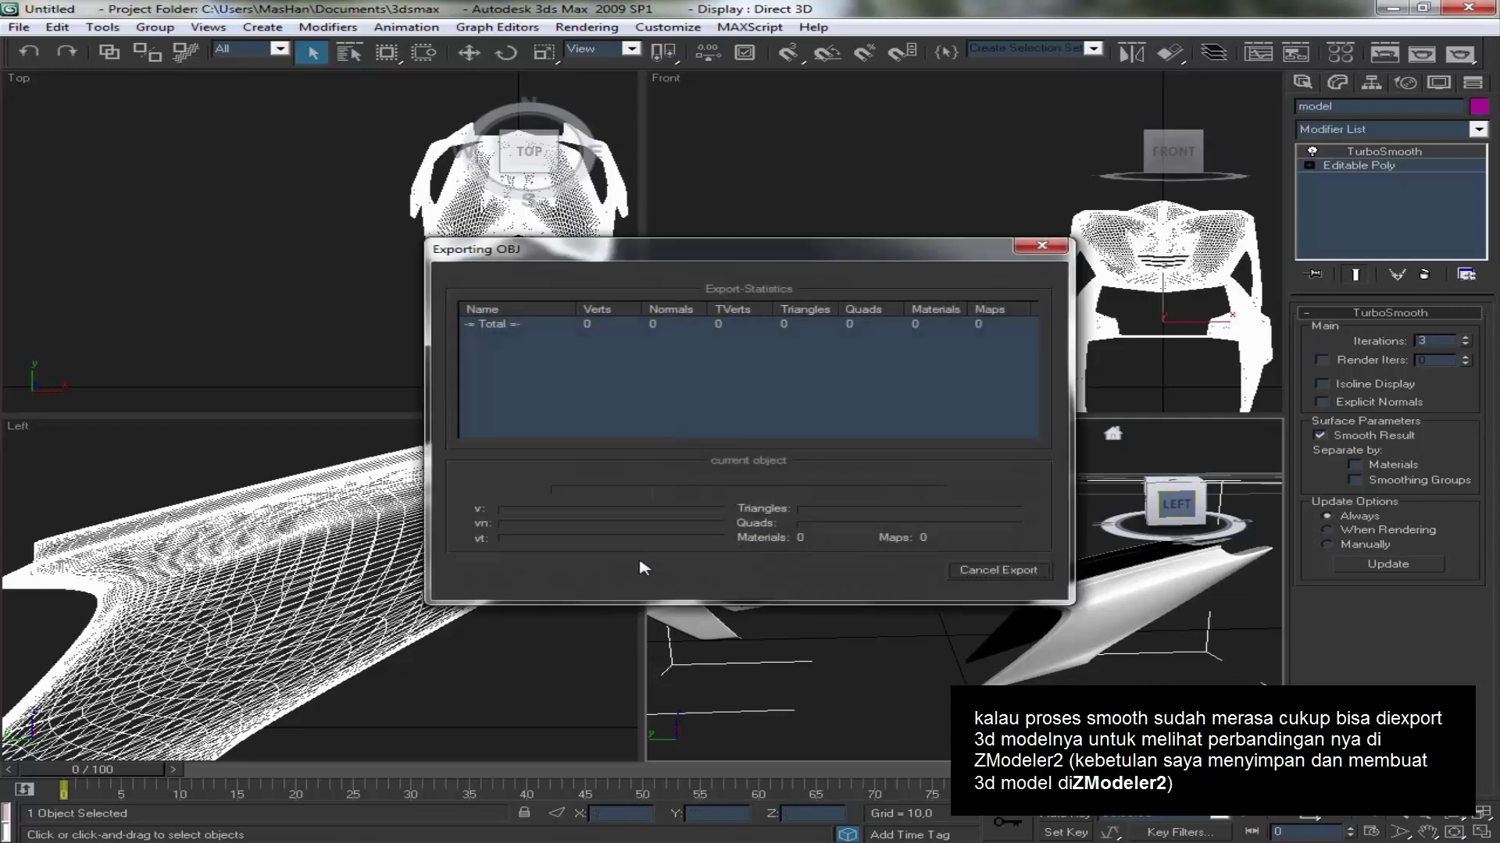
click(999, 570)
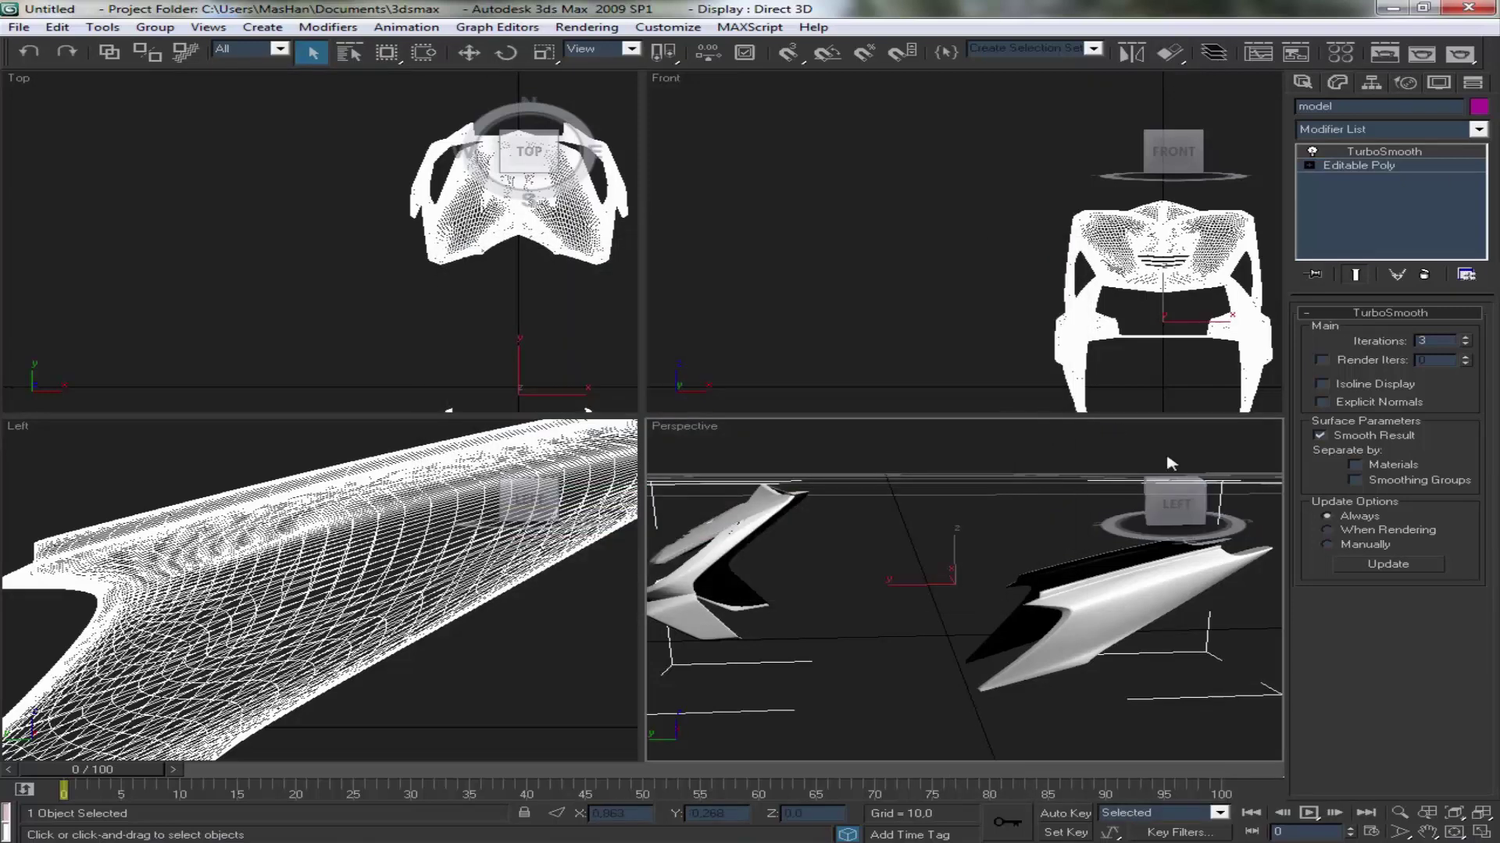
click(1469, 8)
click(799, 497)
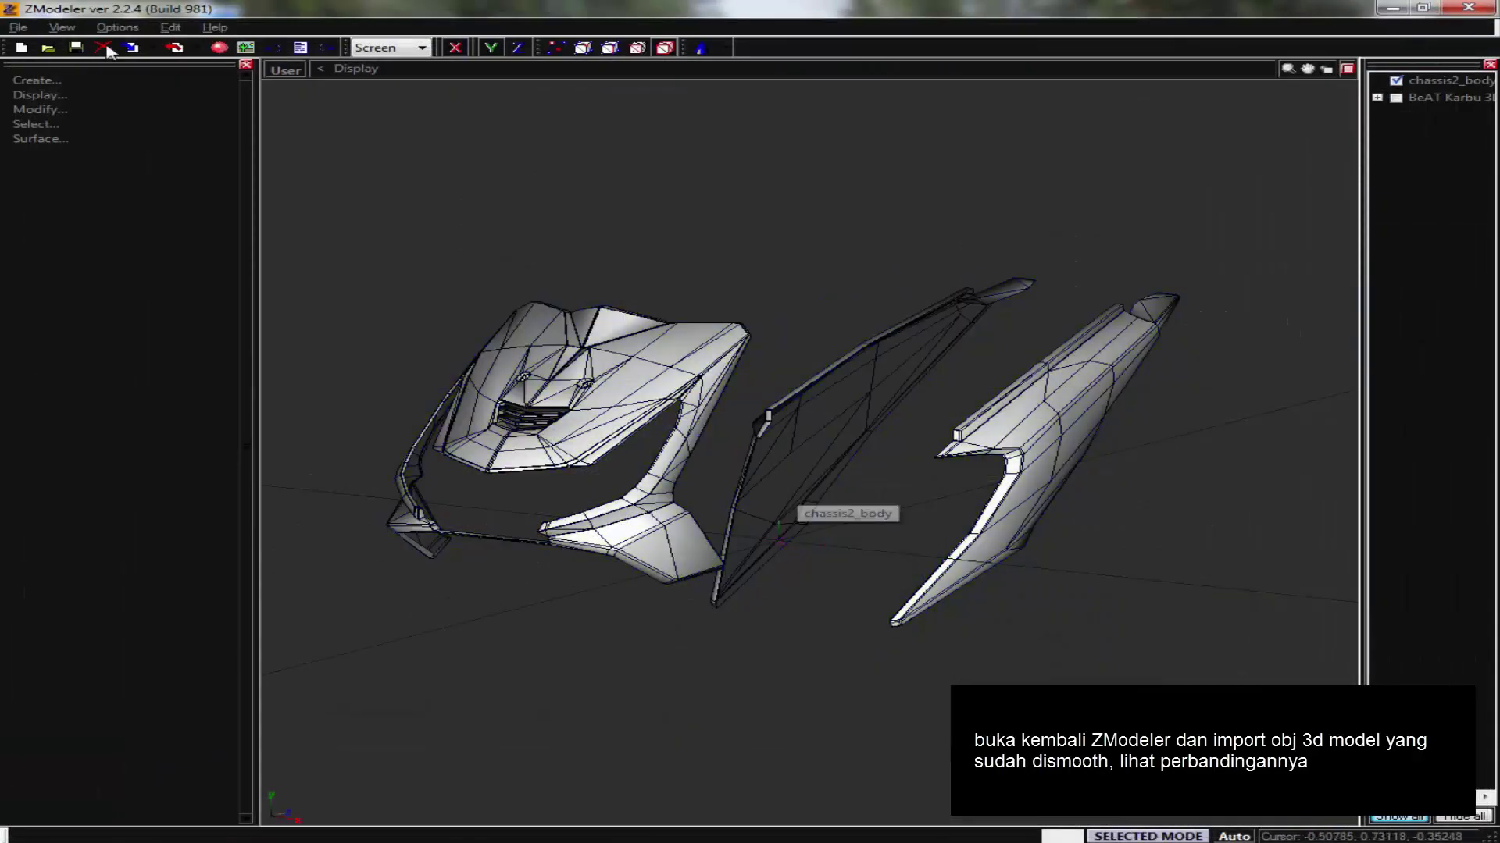
Import model.obj from the TUTORIAL folder and show it on the full BeAT Karbu scooter
click(131, 47)
click(492, 337)
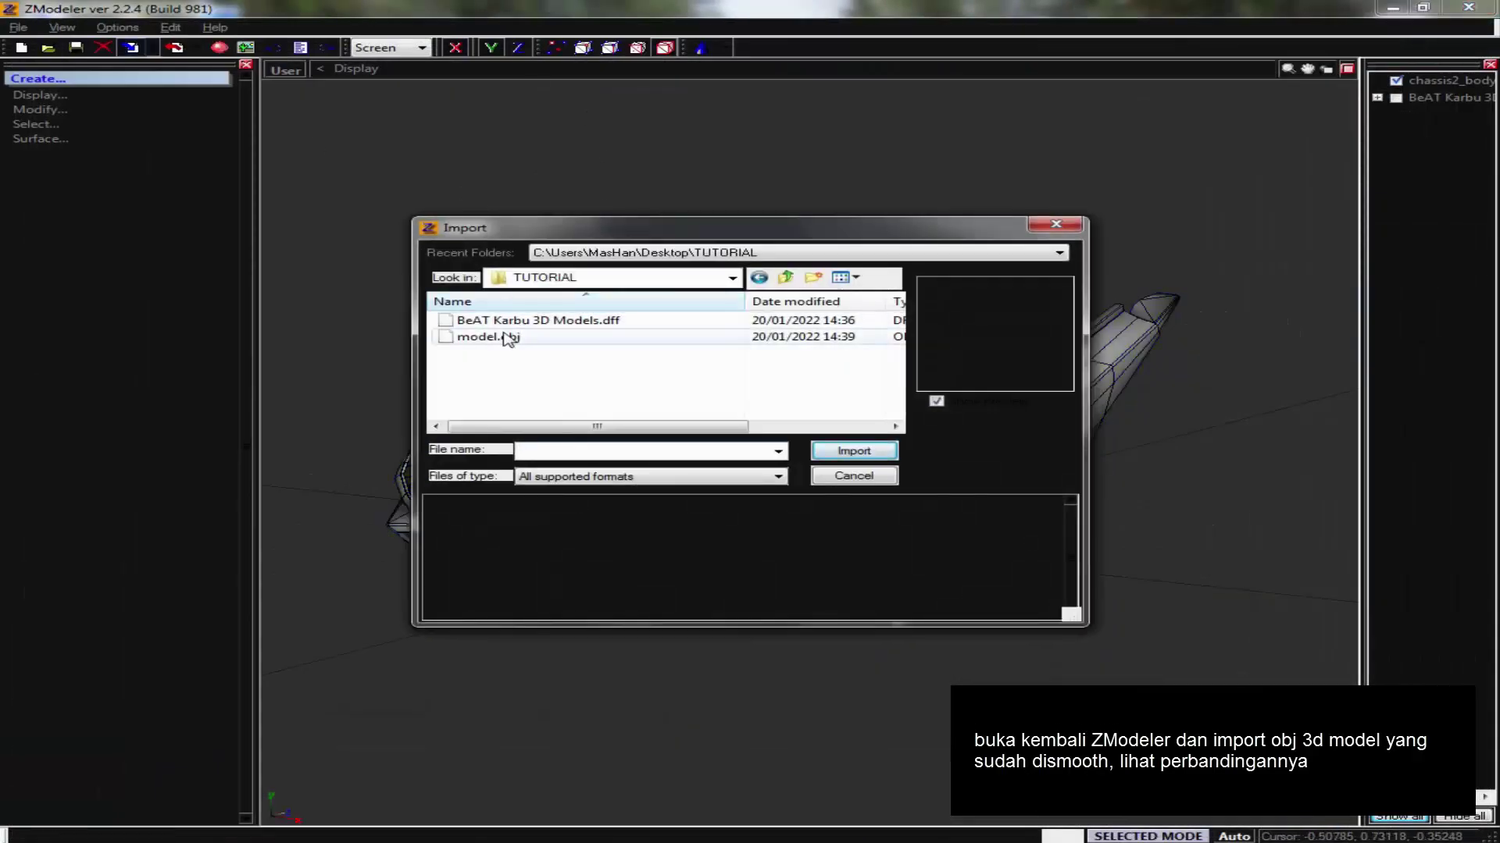
double_click(492, 336)
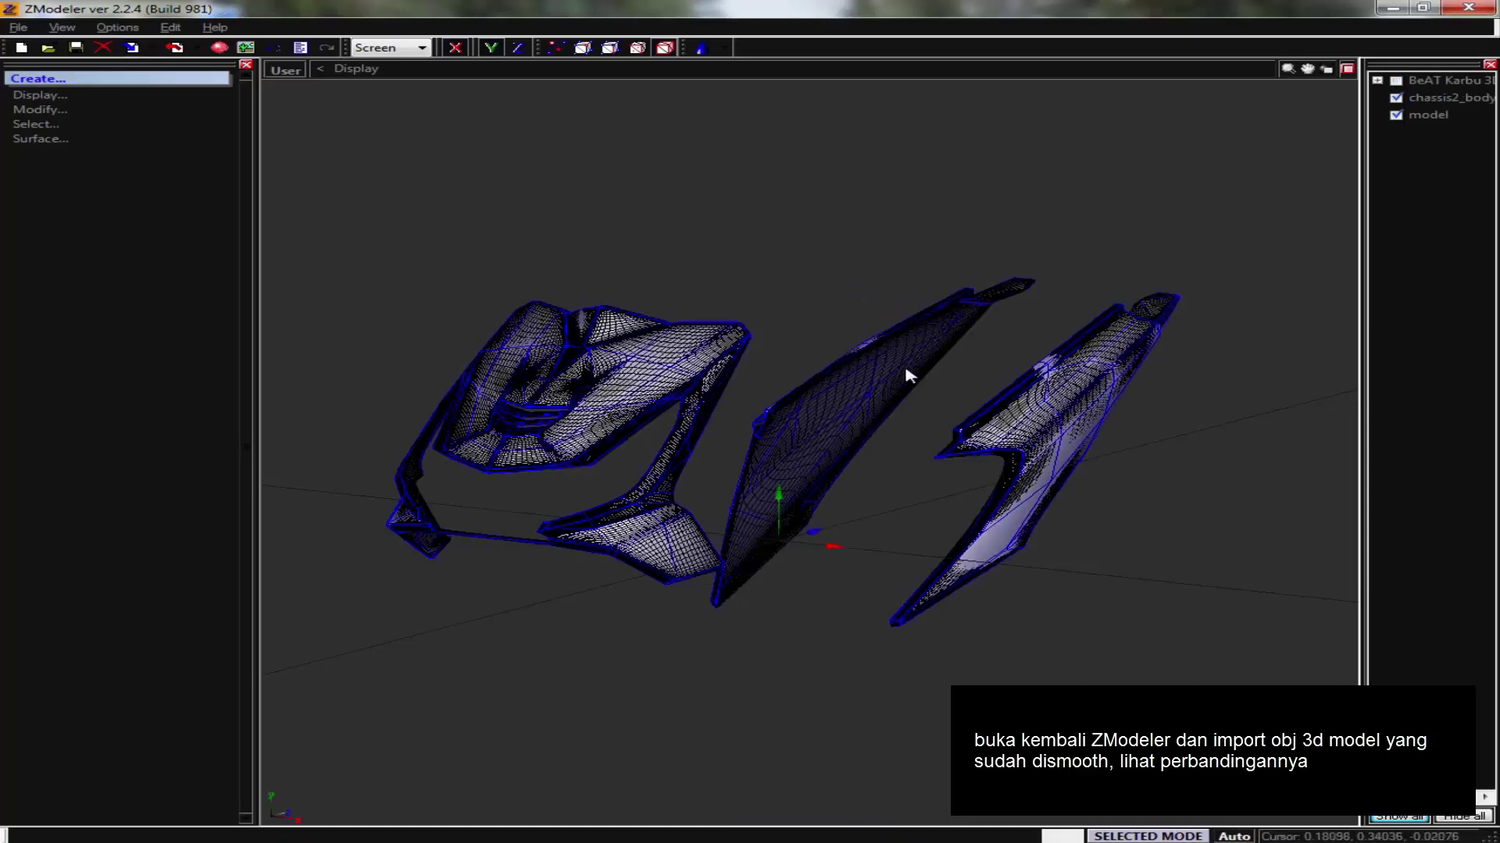
click(1397, 99)
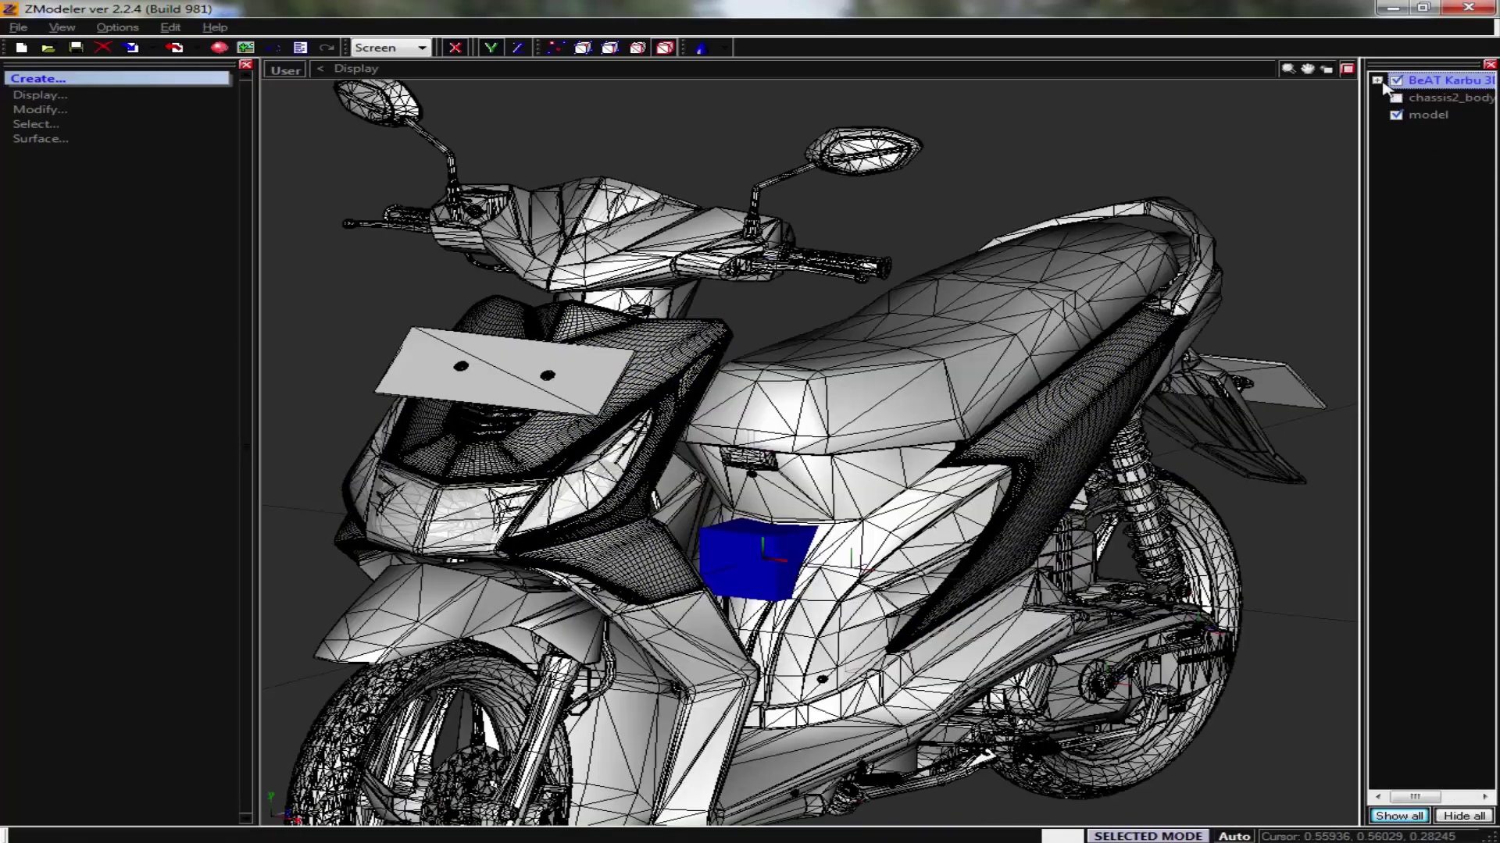
Compare the original chassis2_body panels against the smoothed model on the scooter
drag(1307, 69, 793, 133)
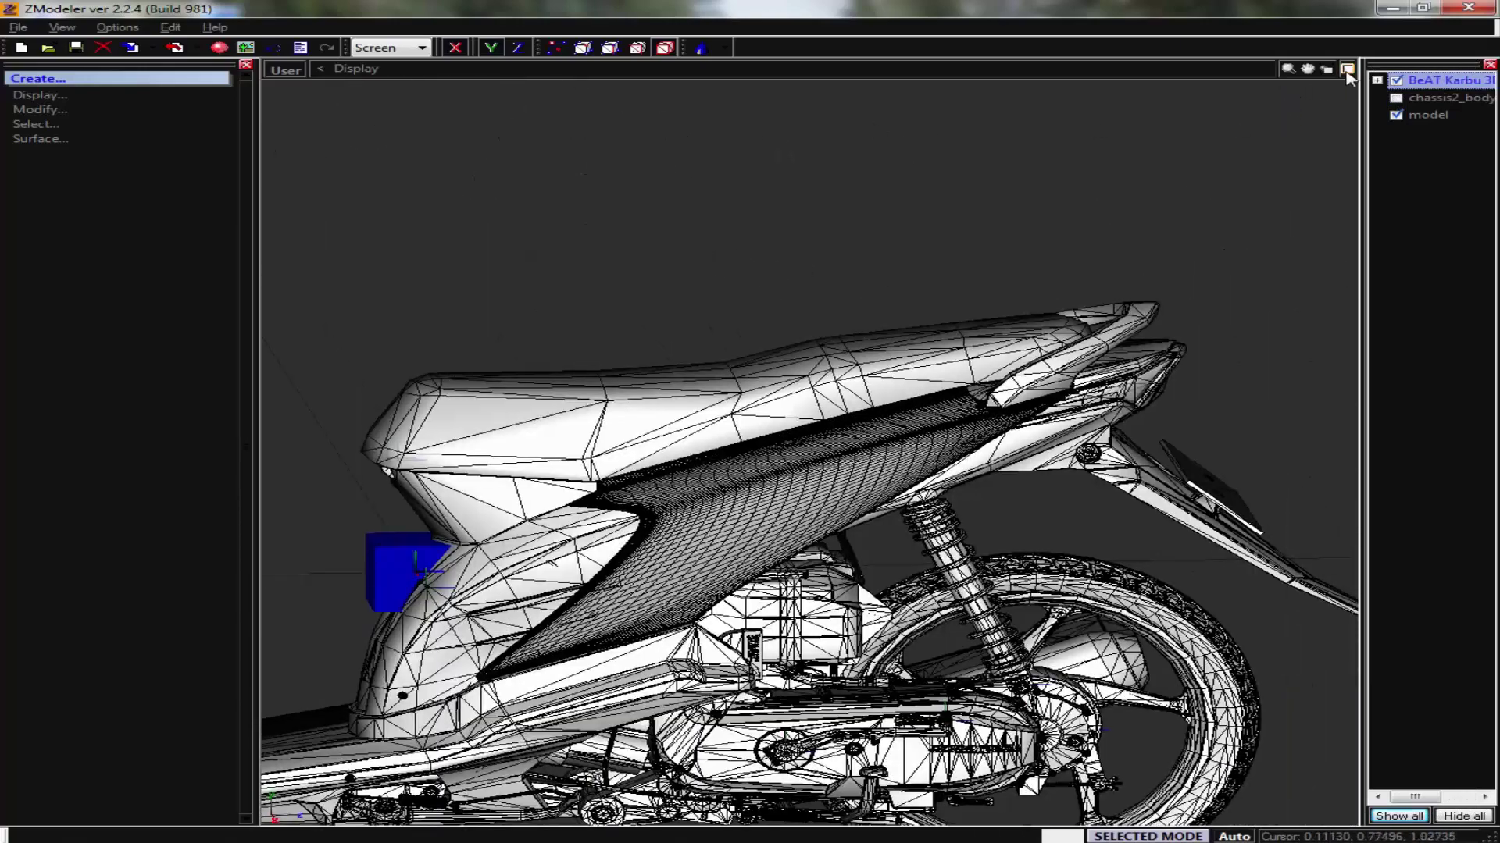
drag(1348, 76, 1233, 400)
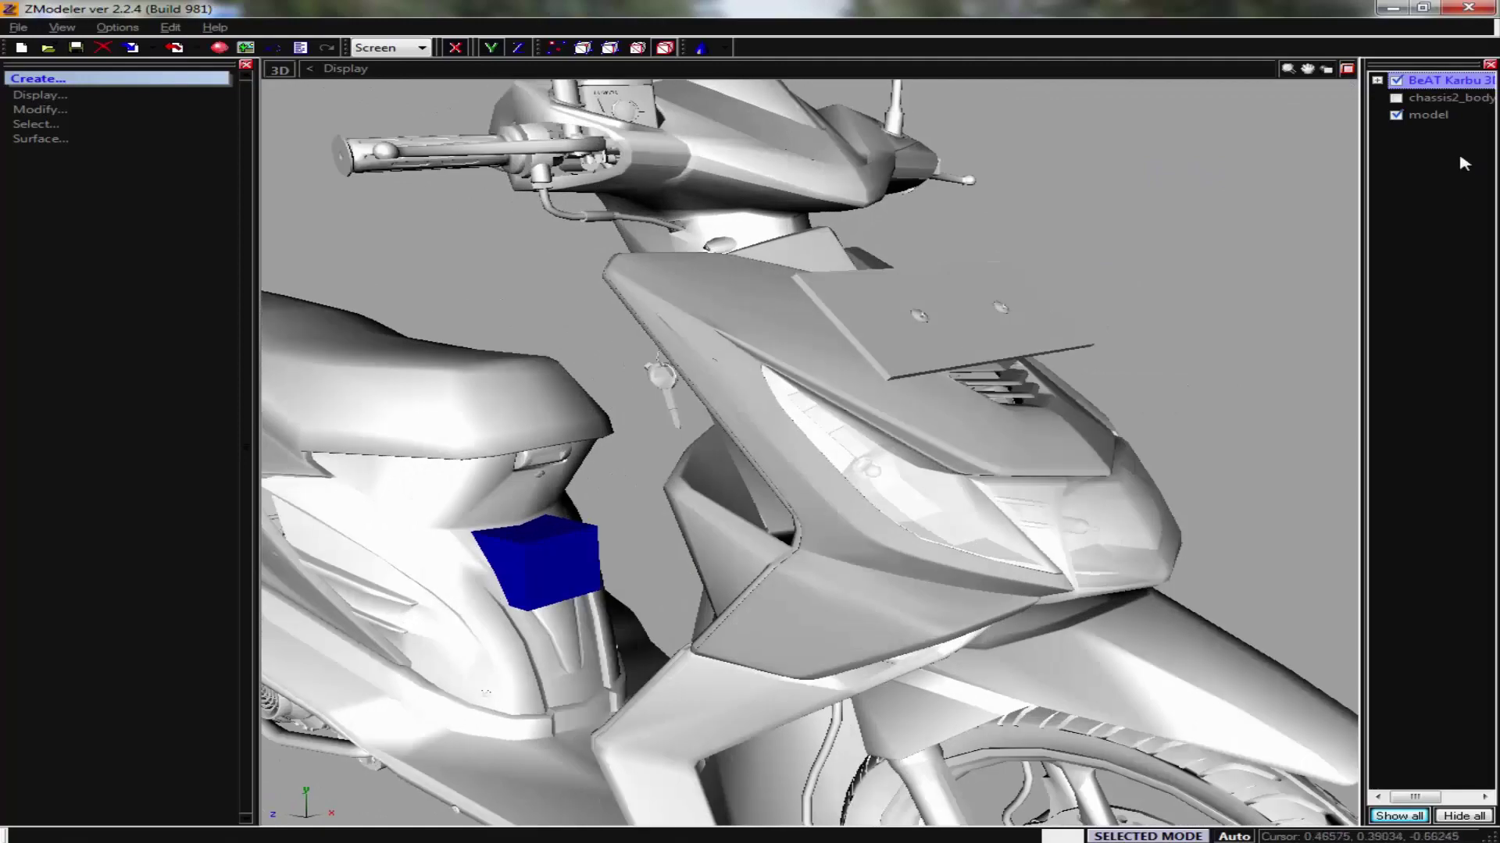
click(1396, 98)
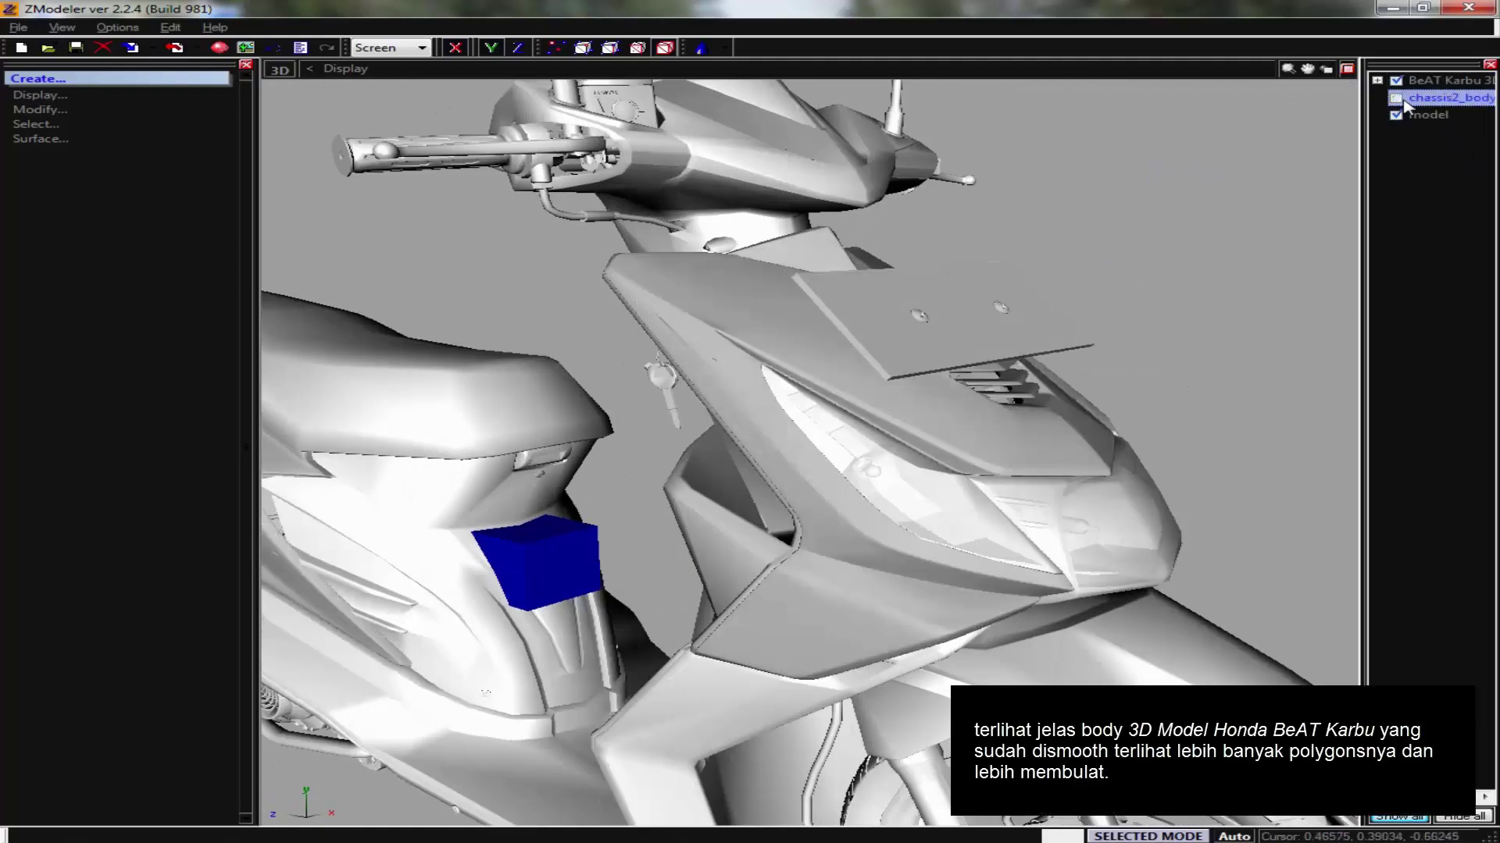
click(1396, 115)
click(1397, 98)
Enlarge the wireframe side view of the whole scooter, then hide the BeAT Karbu scooter
mouse_move(793, 408)
mouse_down()
mouse_move(809, 418)
mouse_move(1354, 134)
mouse_up()
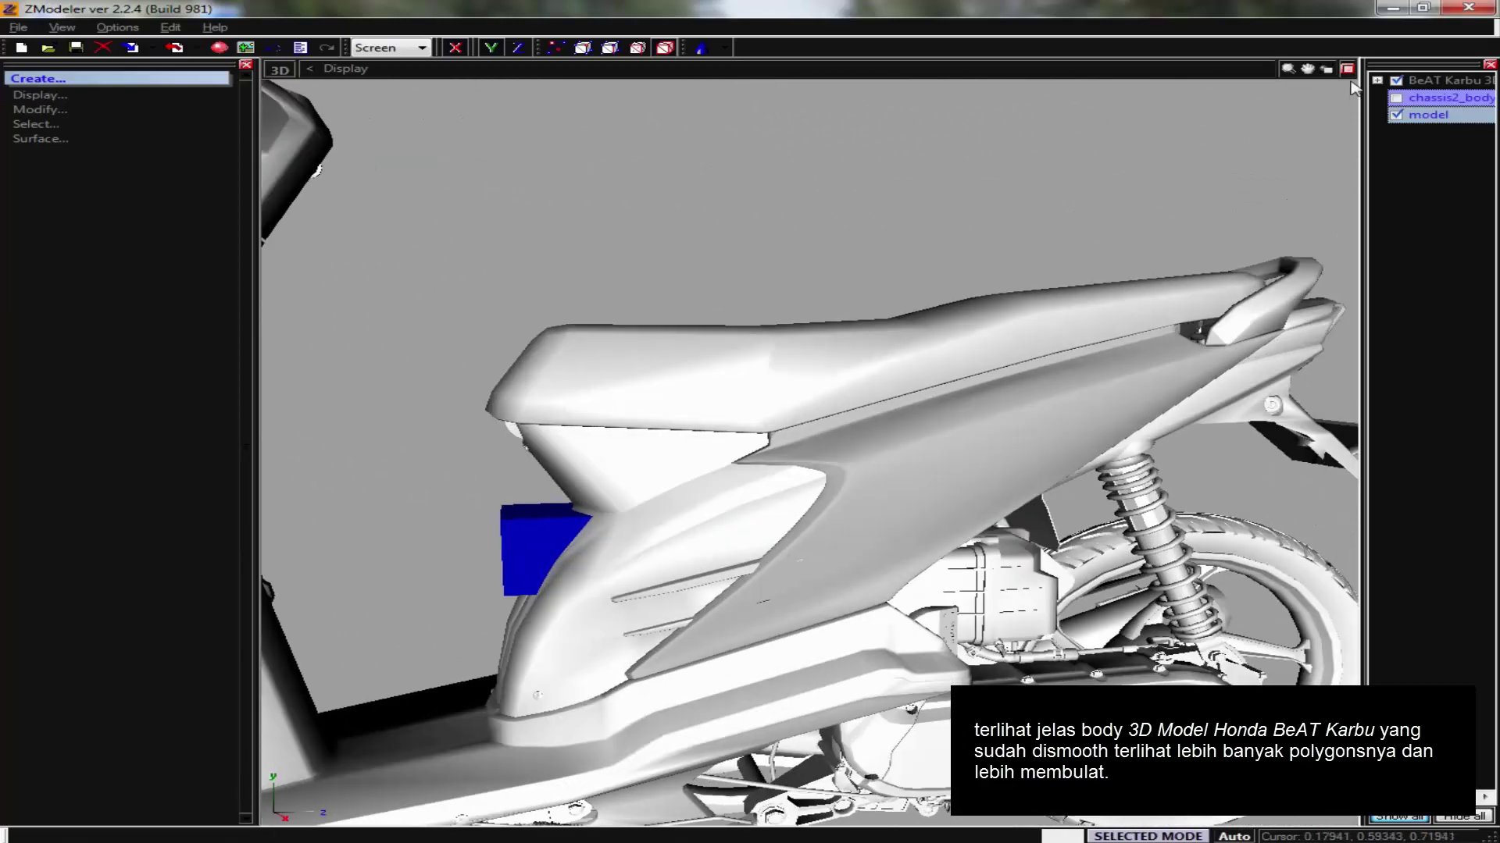
click(1347, 69)
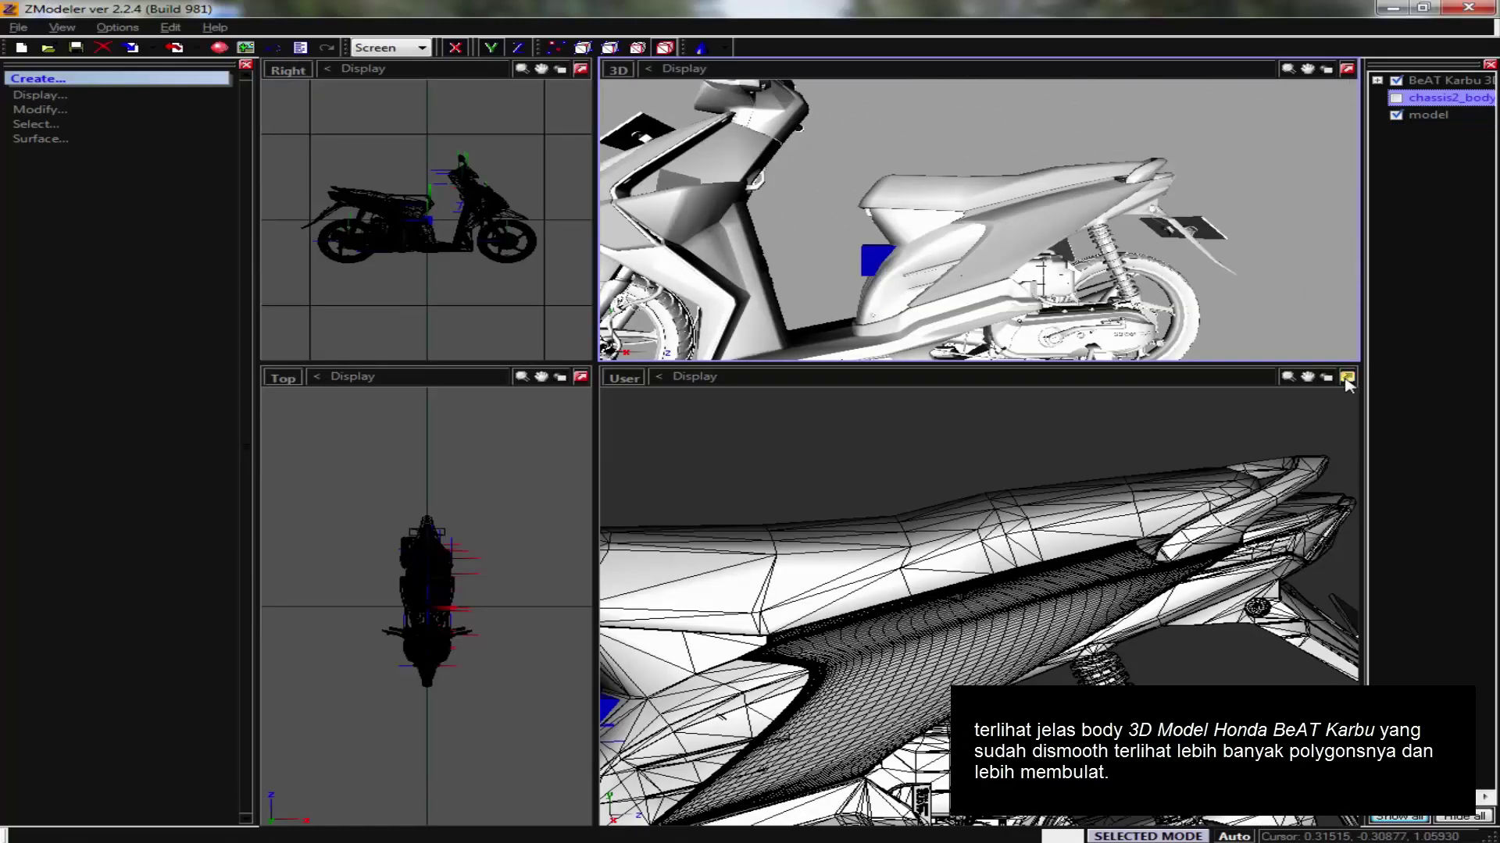
click(1348, 377)
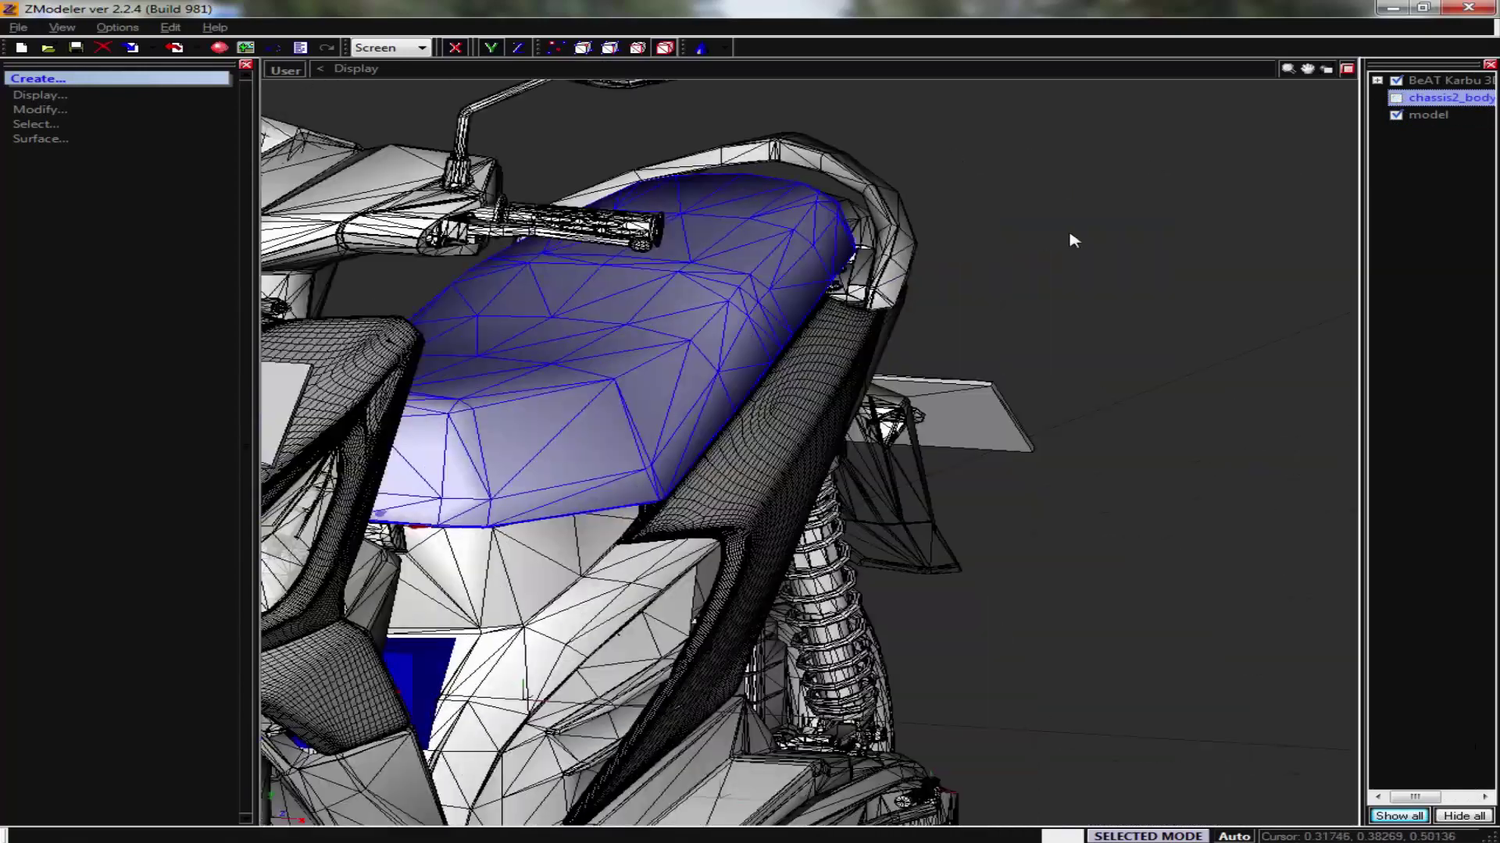
mouse_move(1073, 239)
middle_down()
mouse_move(987, 294)
mouse_move(602, 295)
mouse_move(737, 325)
middle_up()
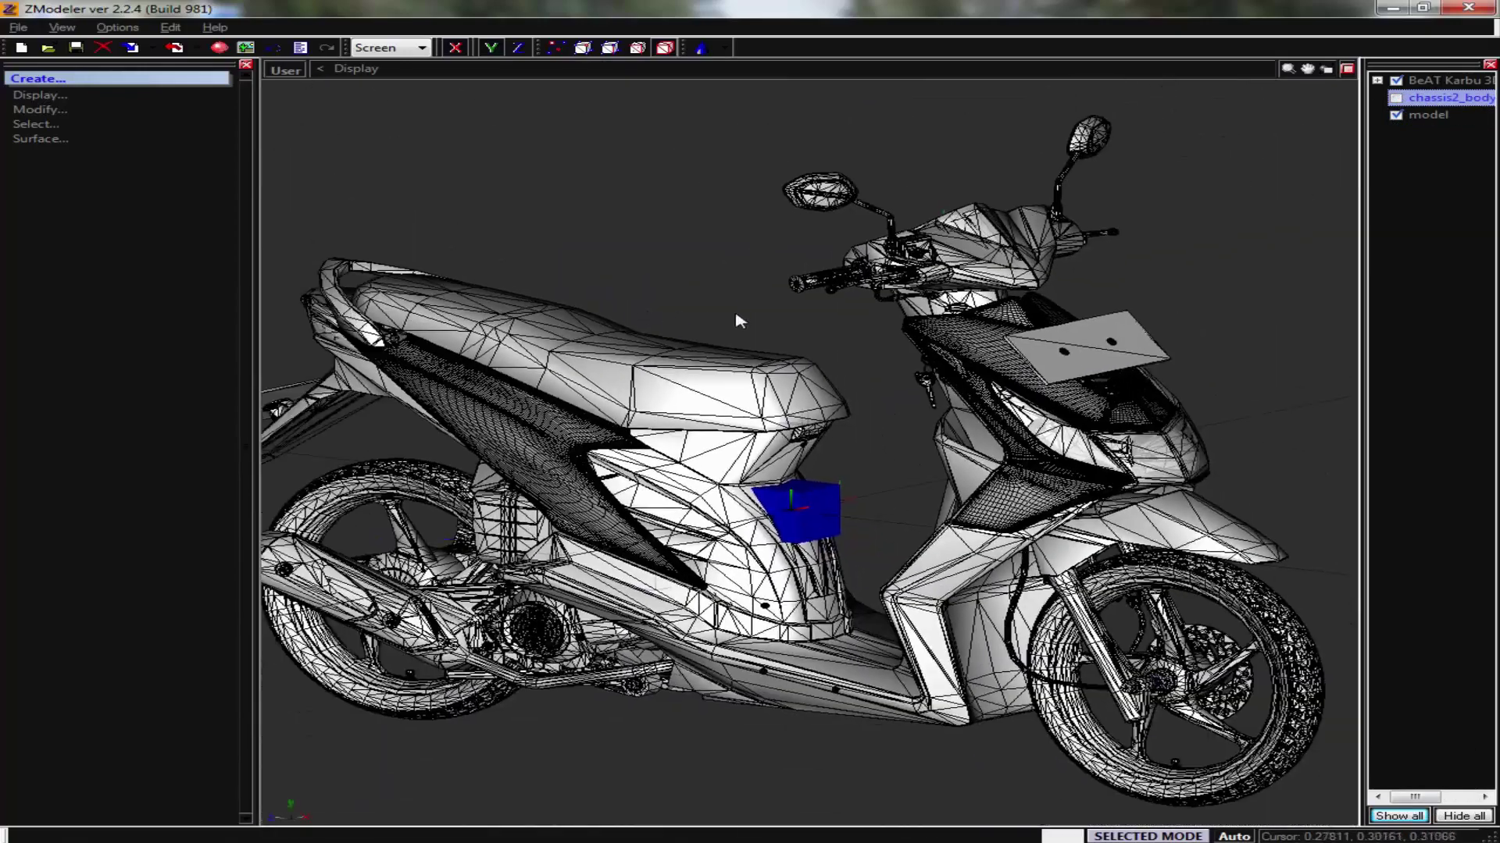
click(1396, 80)
click(1395, 98)
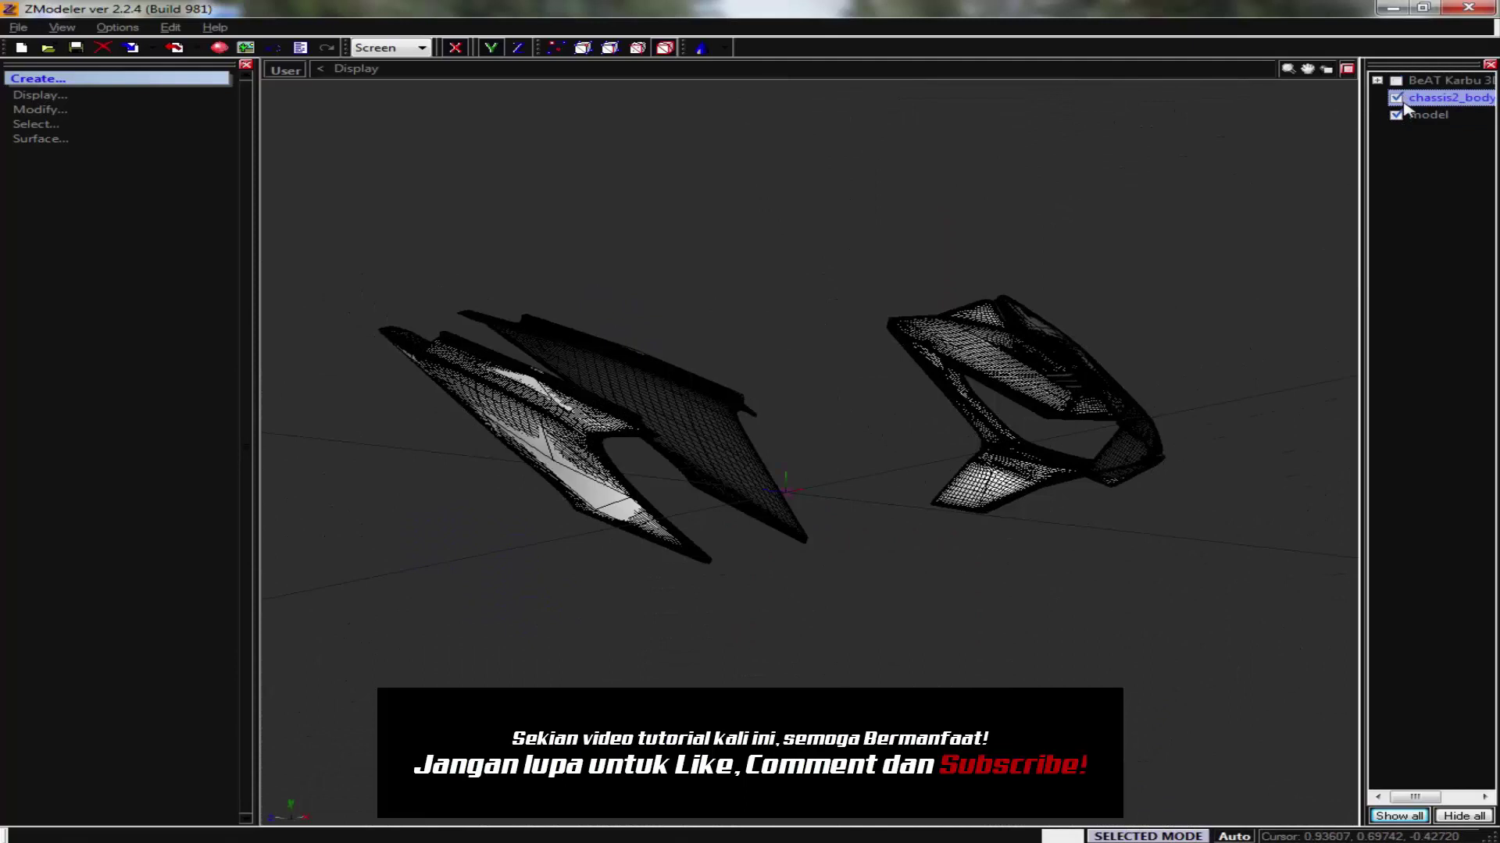